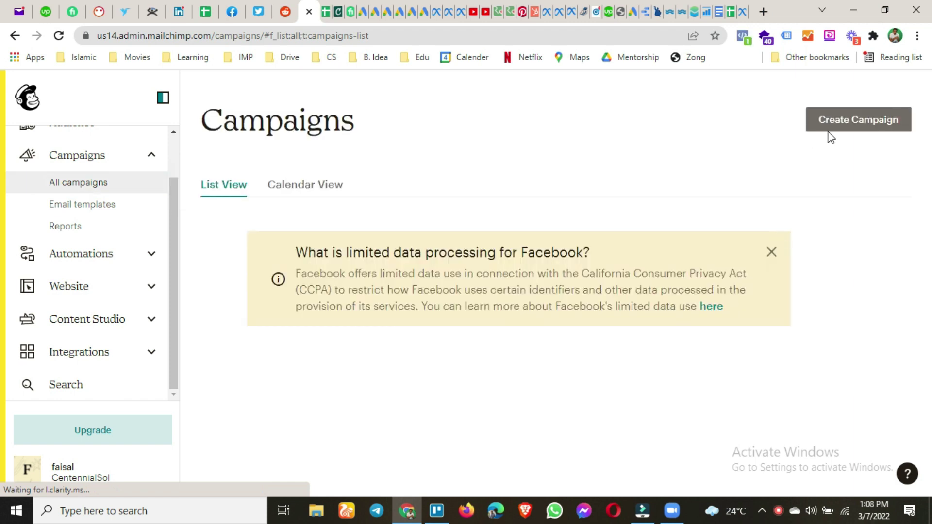
# Start a new Regular email campaign from the Create Campaign page
pyautogui.click(833, 124)
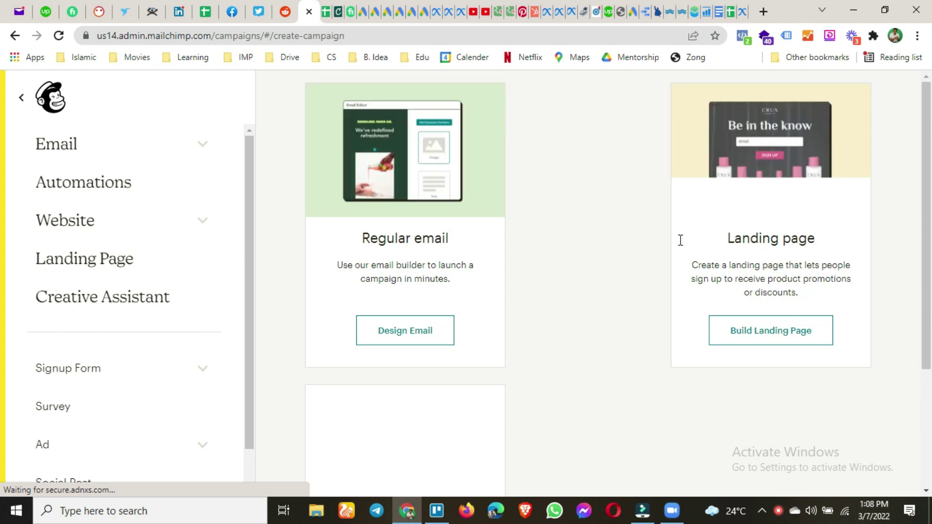
pyautogui.scroll(-3, 546, 282)
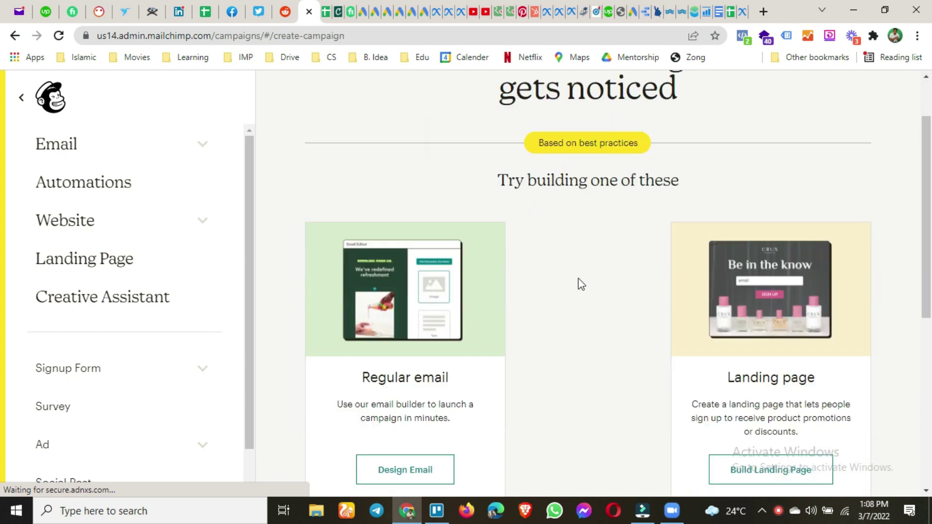
pyautogui.scroll(-4, 582, 294)
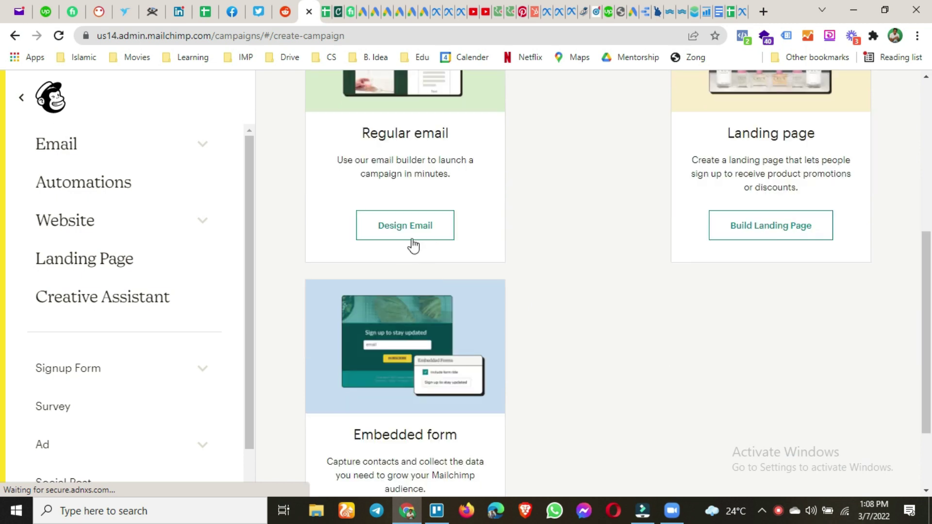
pyautogui.scroll(3, 437, 216)
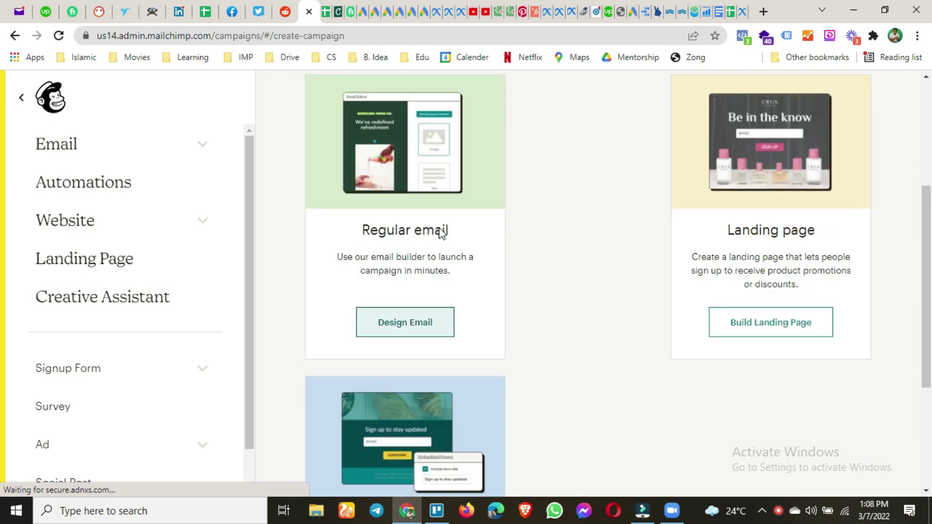
pyautogui.scroll(3, 440, 264)
pyautogui.scroll(-5, 436, 267)
pyautogui.scroll(-1, 435, 266)
pyautogui.click(425, 277)
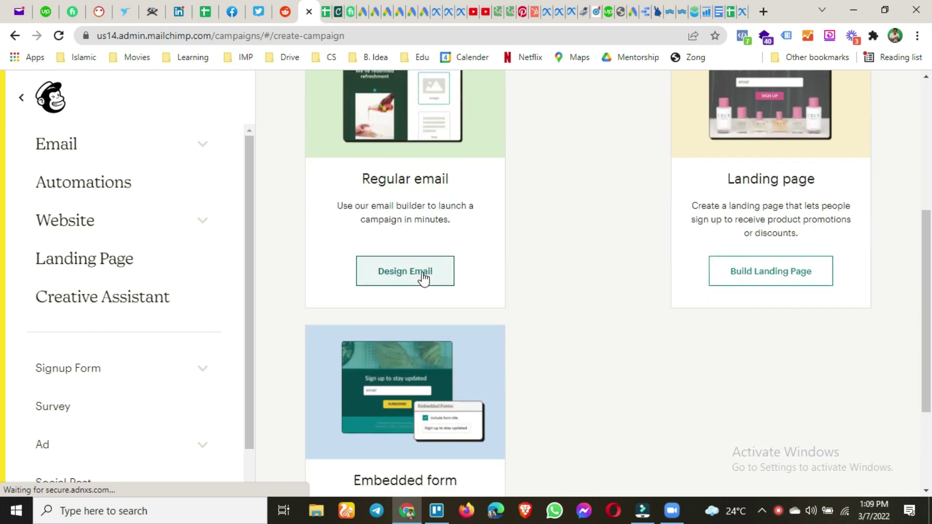
pyautogui.scroll(-3, 487, 304)
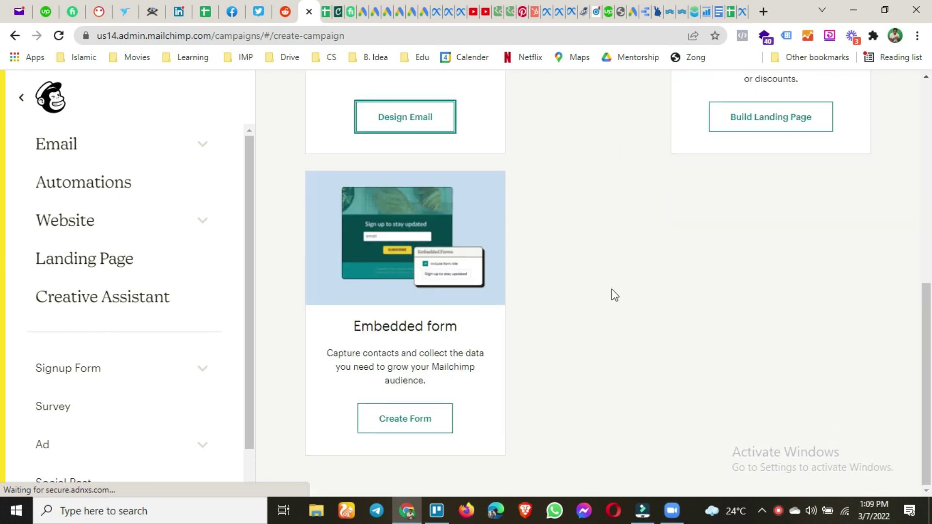
pyautogui.scroll(2, 534, 296)
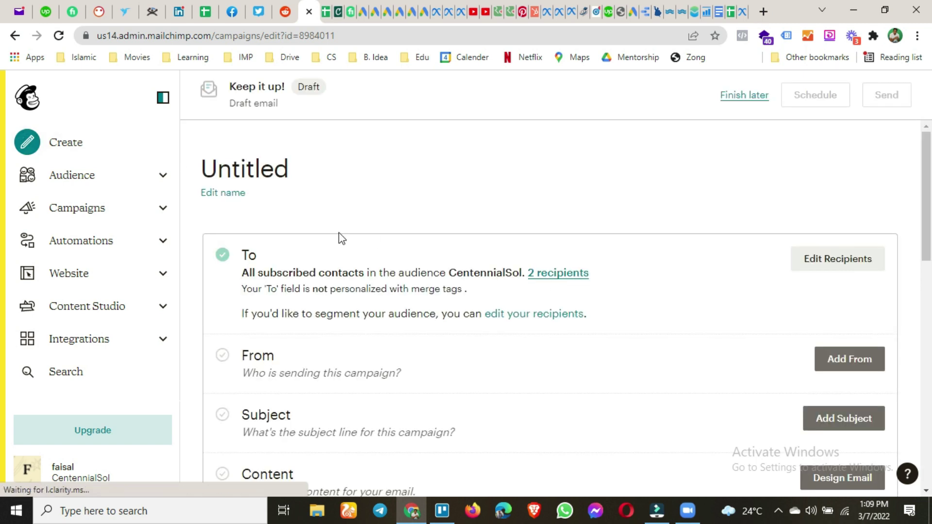
# Rename the untitled draft to 'Test Campaign' and save the name
pyautogui.click(227, 193)
pyautogui.click(279, 169)
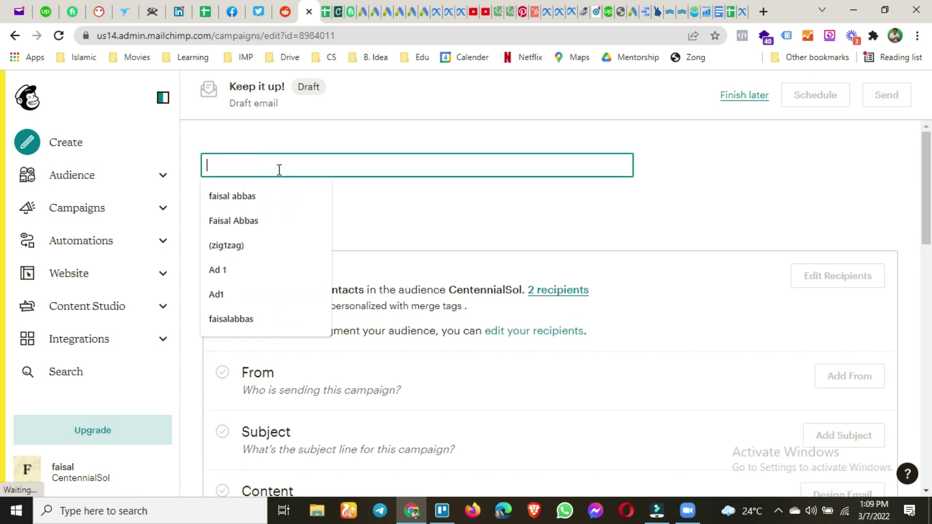
pyautogui.write('Test ')
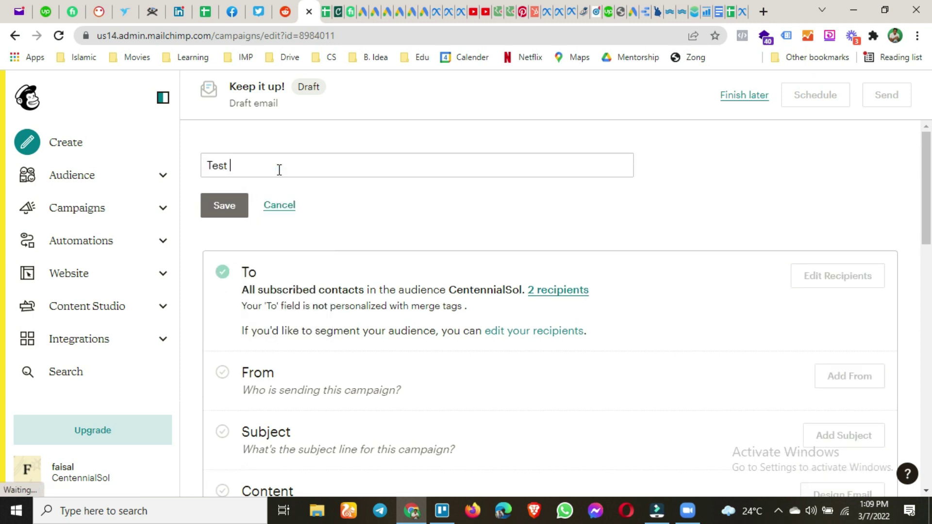
pyautogui.write('Campaign')
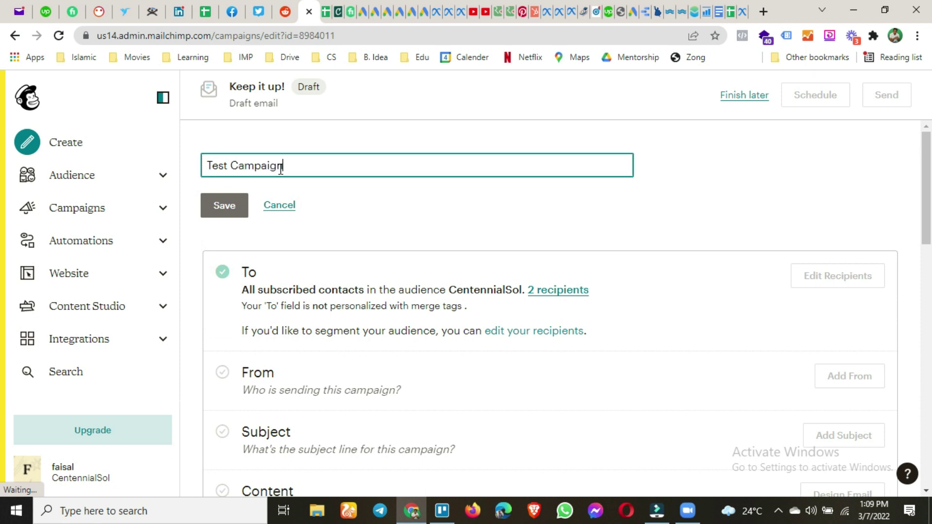
pyautogui.click(213, 214)
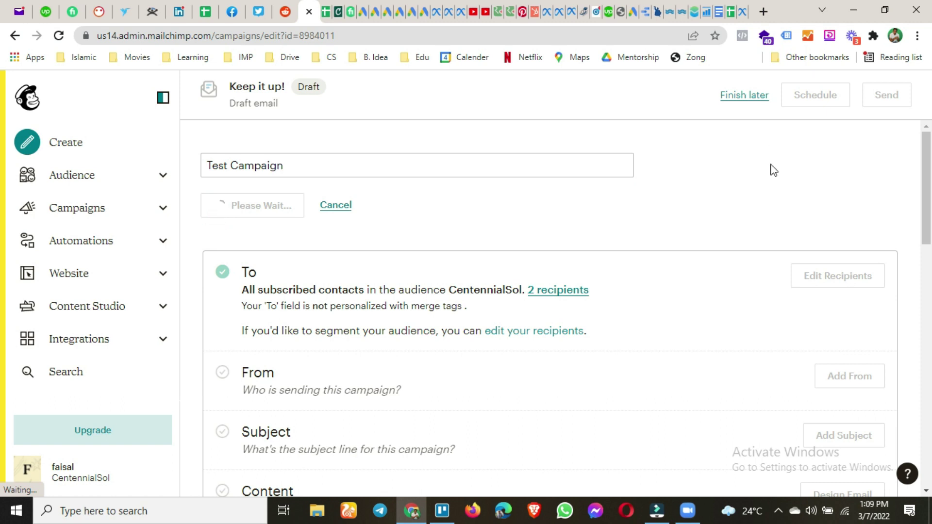
pyautogui.scroll(-1, 320, 209)
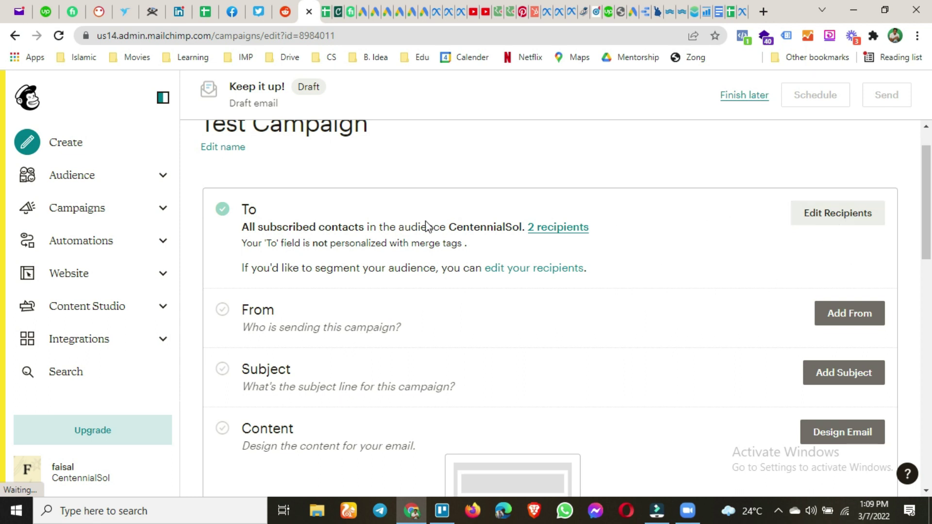
# Set recipients to the CentennialSol audience, keeping the segment at All subscribers in audience
pyautogui.click(821, 216)
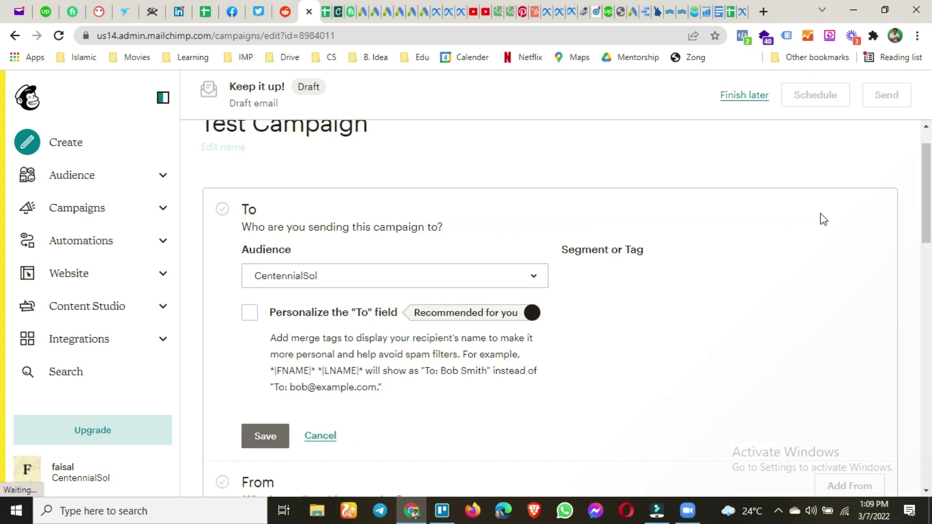
pyautogui.click(534, 276)
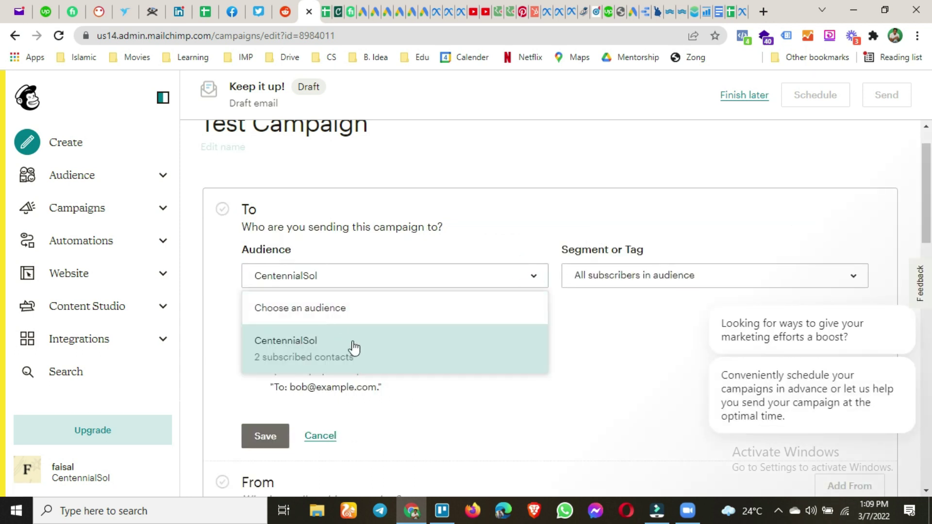
pyautogui.click(329, 364)
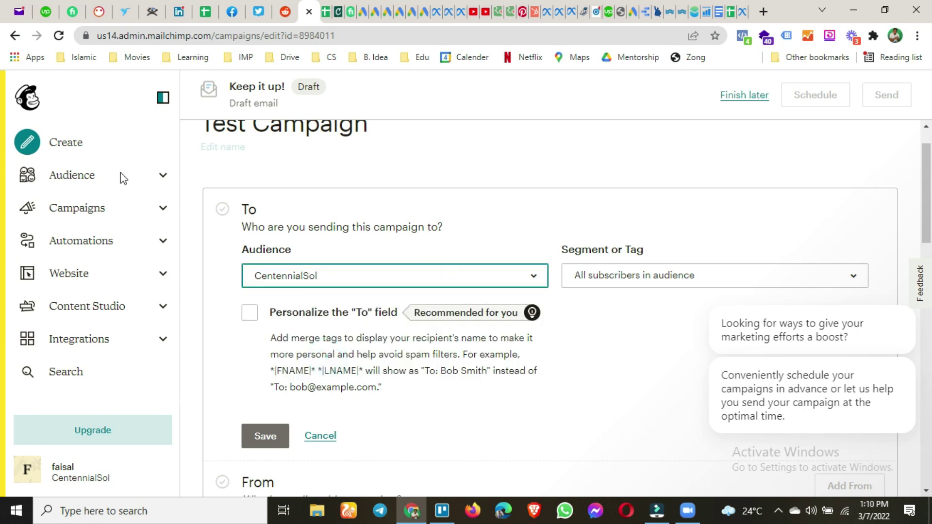
pyautogui.click(698, 279)
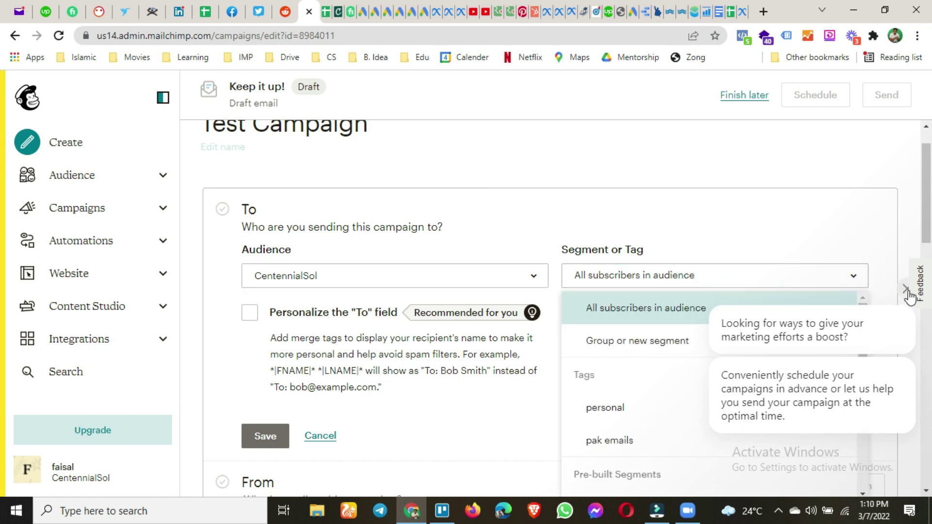
pyautogui.click(783, 307)
pyautogui.click(771, 280)
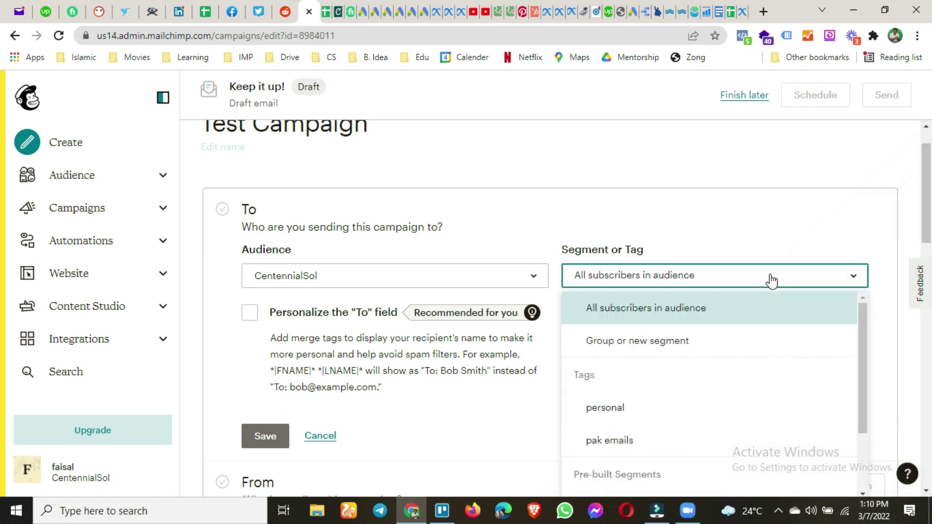
pyautogui.scroll(-2, 709, 360)
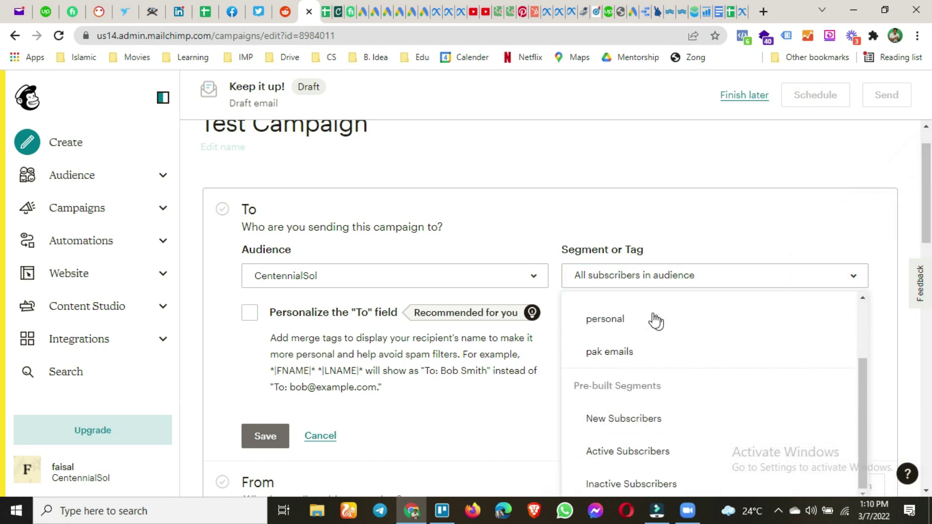
pyautogui.scroll(1, 646, 325)
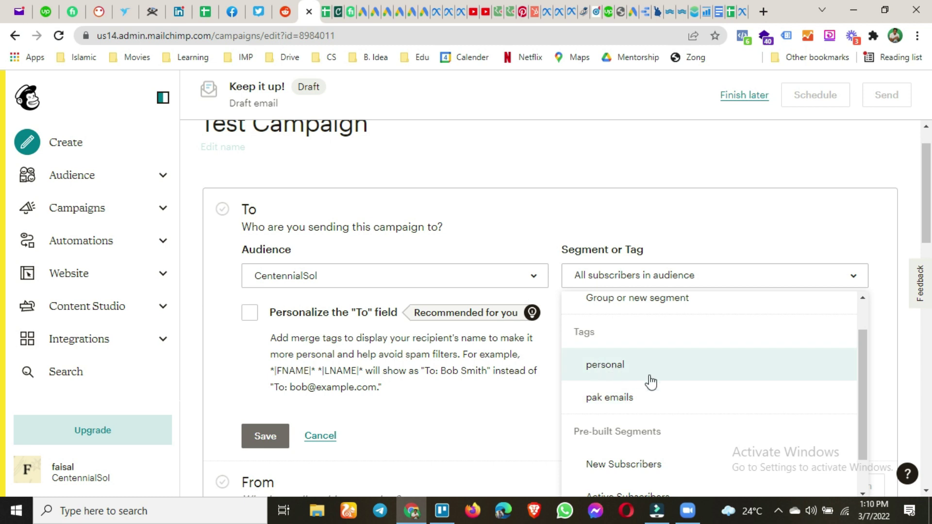
pyautogui.scroll(-1, 651, 382)
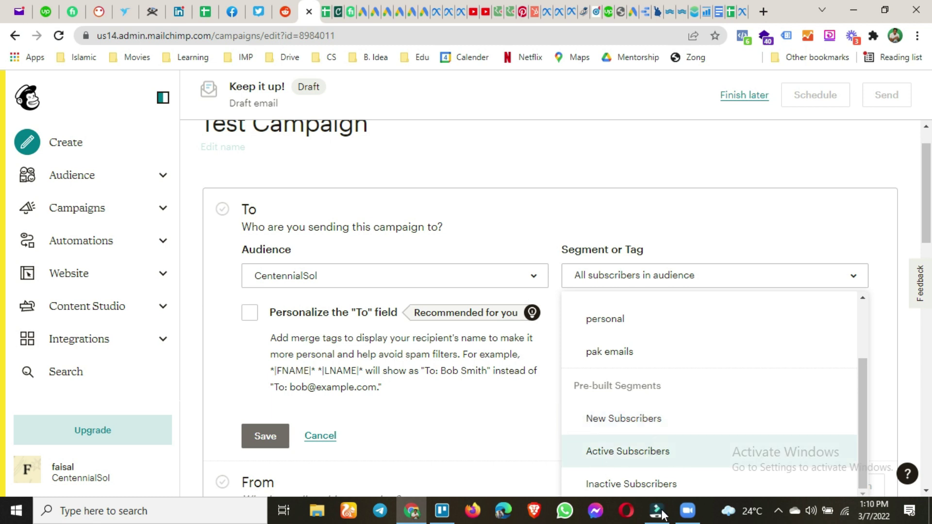
pyautogui.click(509, 429)
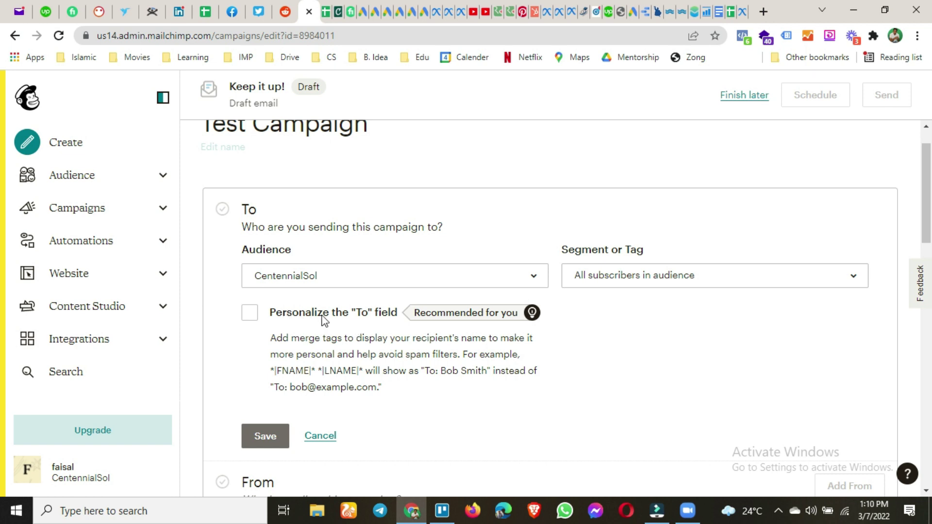
# Personalize the To field with the *|FNAME|* merge tag and save the recipient settings
pyautogui.click(252, 314)
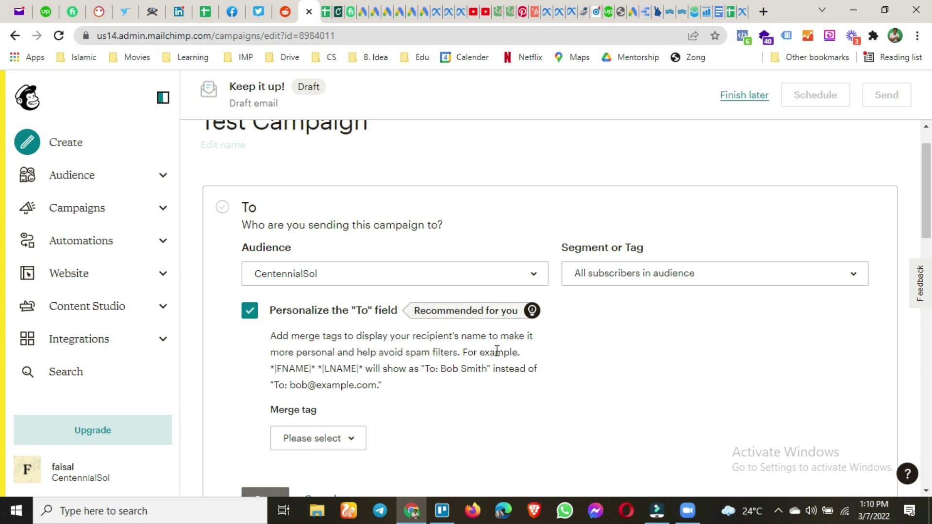
pyautogui.scroll(-4, 493, 356)
pyautogui.scroll(1, 491, 360)
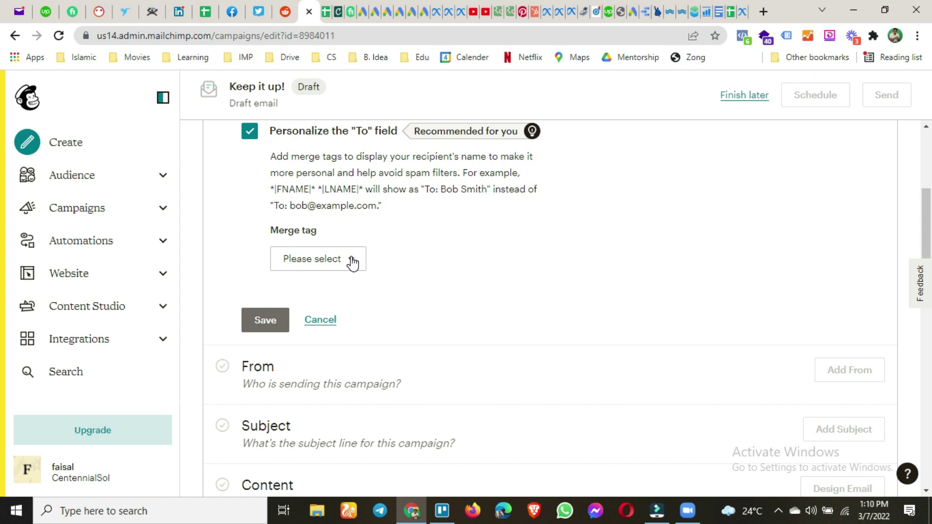
pyautogui.click(329, 259)
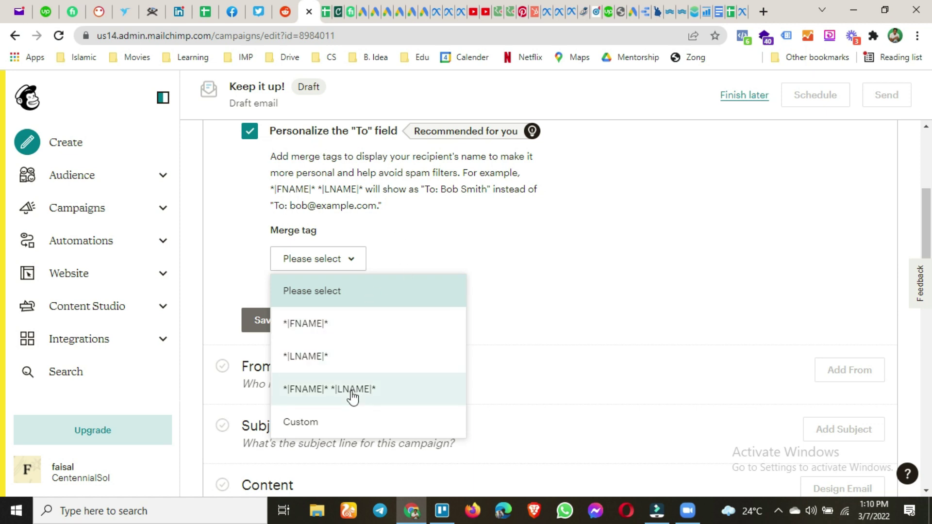
pyautogui.click(340, 328)
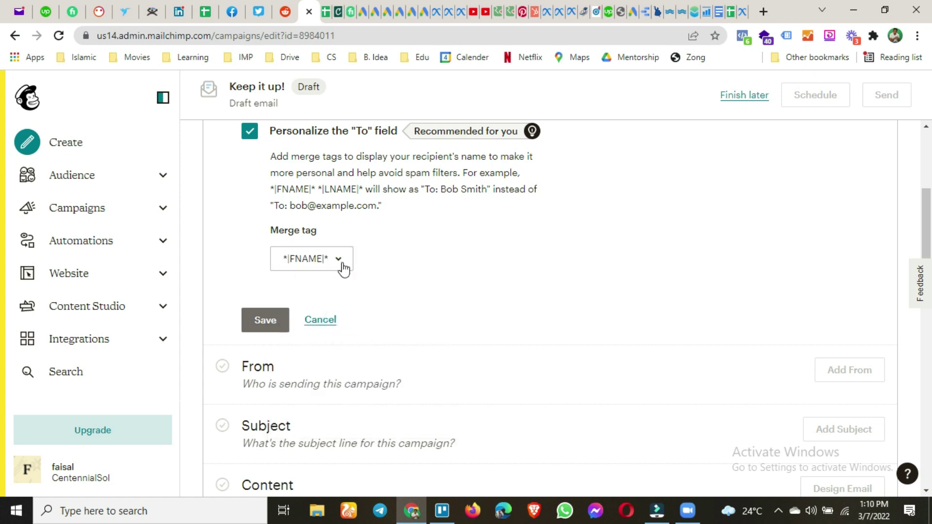
pyautogui.click(287, 319)
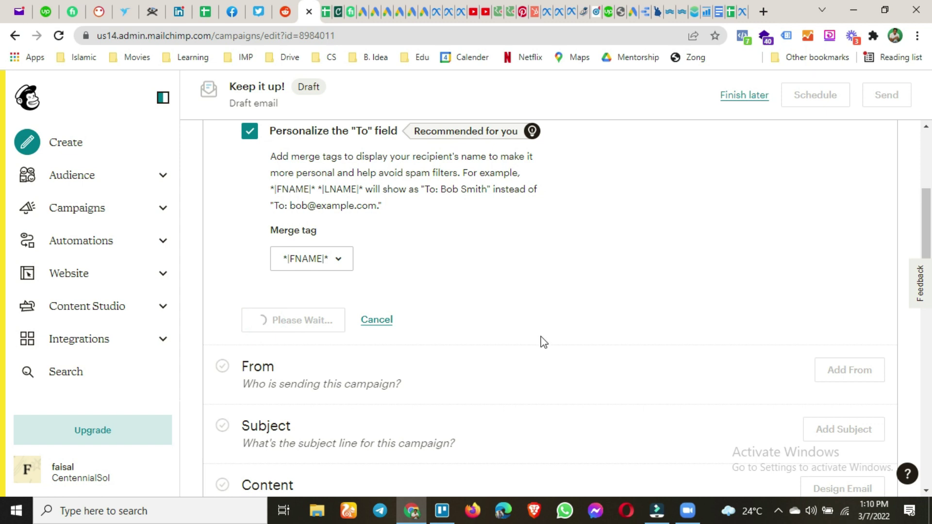
pyautogui.scroll(4, 402, 220)
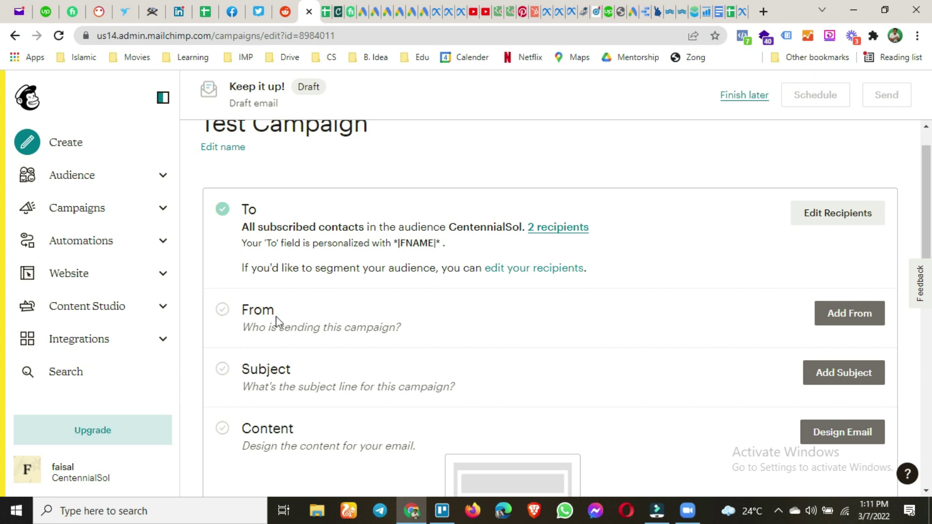
# Enter a no-reply sender address on the centennialsol.com domain and try saving it
pyautogui.click(870, 315)
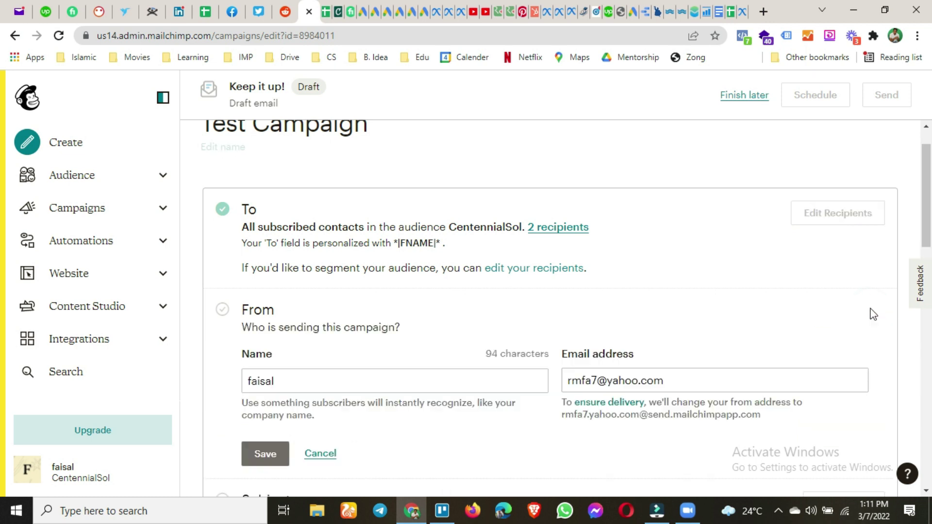
pyautogui.scroll(-3, 647, 264)
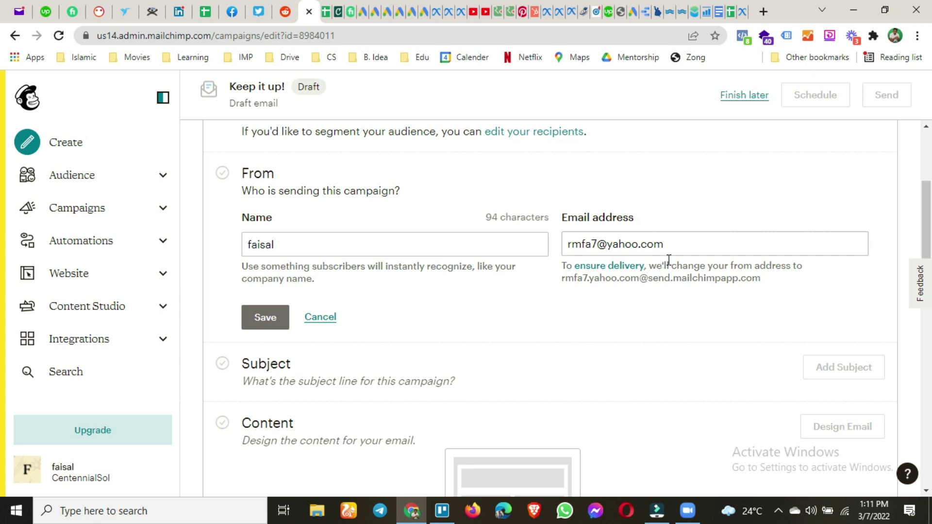
pyautogui.moveTo(683, 247); pyautogui.dragTo(680, 349)
pyautogui.write('no-')
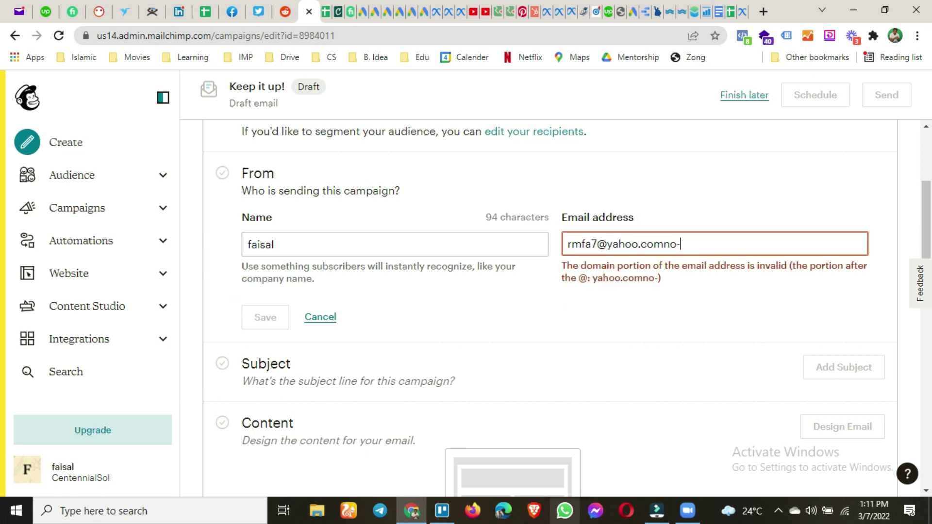
pyautogui.hotkey('ctrl', 'a')
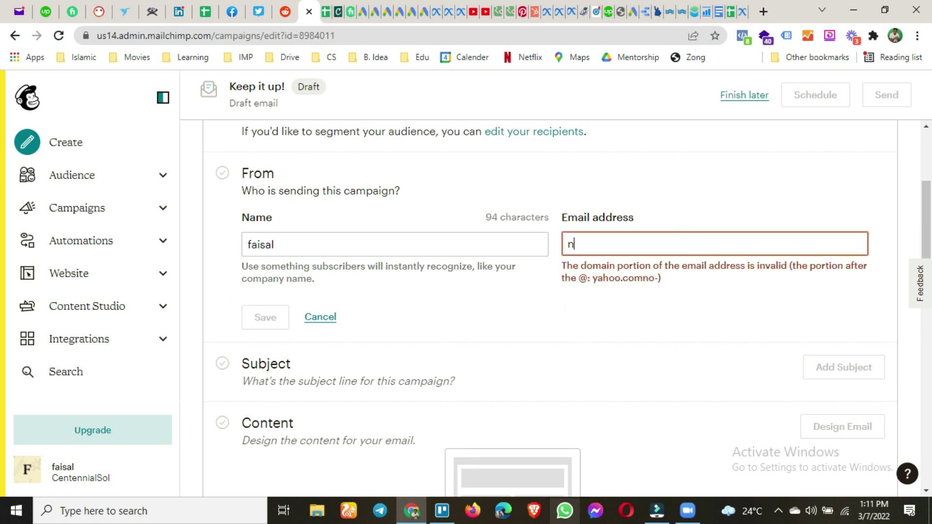
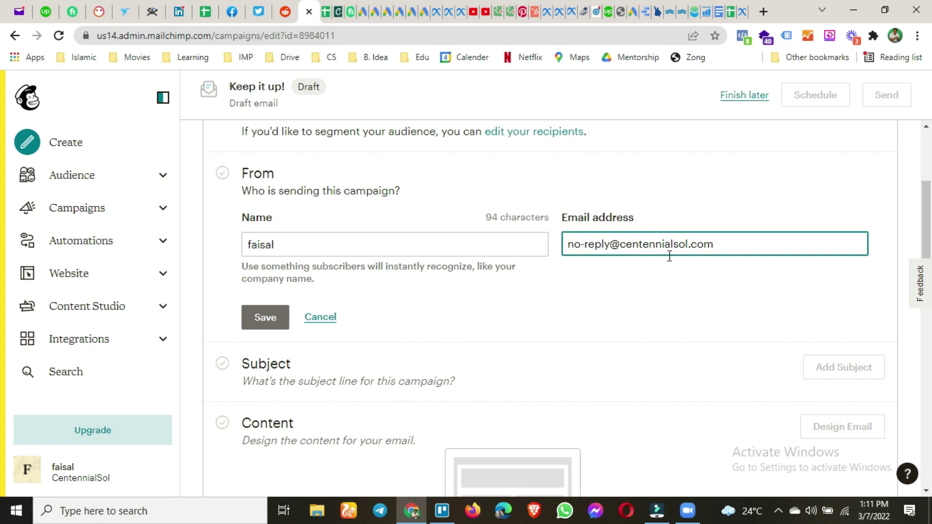
pyautogui.click(740, 246)
pyautogui.moveTo(680, 251); pyautogui.dragTo(564, 252)
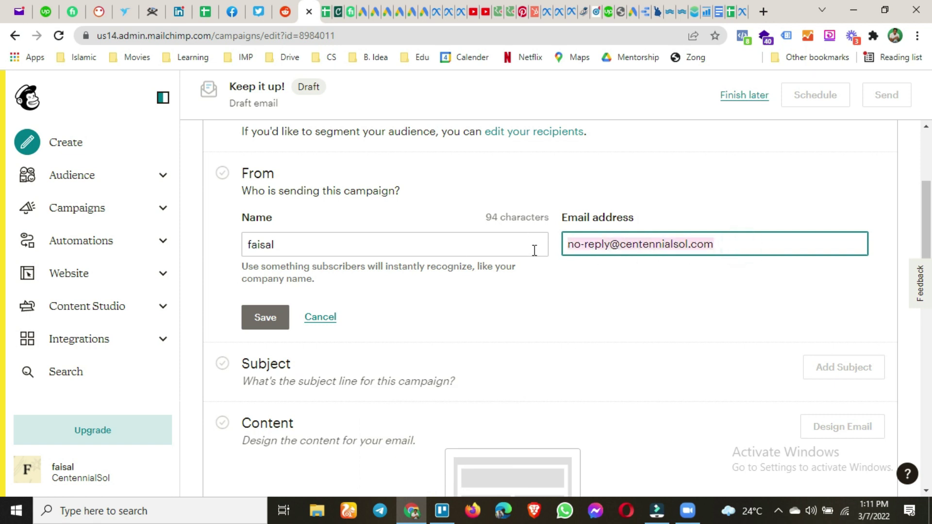
pyautogui.click(274, 321)
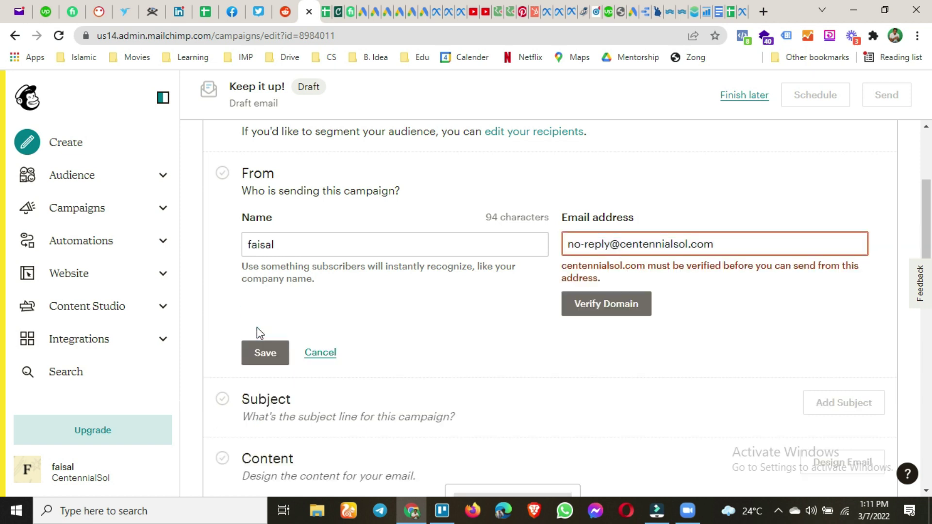
# Switch the sender address domain to gmail.com and save the From details
pyautogui.moveTo(736, 239); pyautogui.dragTo(619, 244)
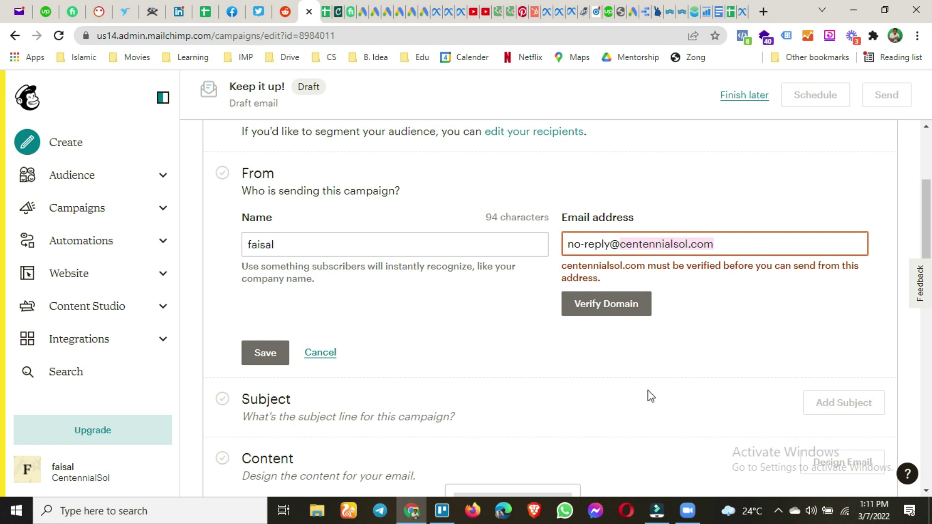
pyautogui.write('gmailc')
pyautogui.press('BackSpace')
pyautogui.write('.com')
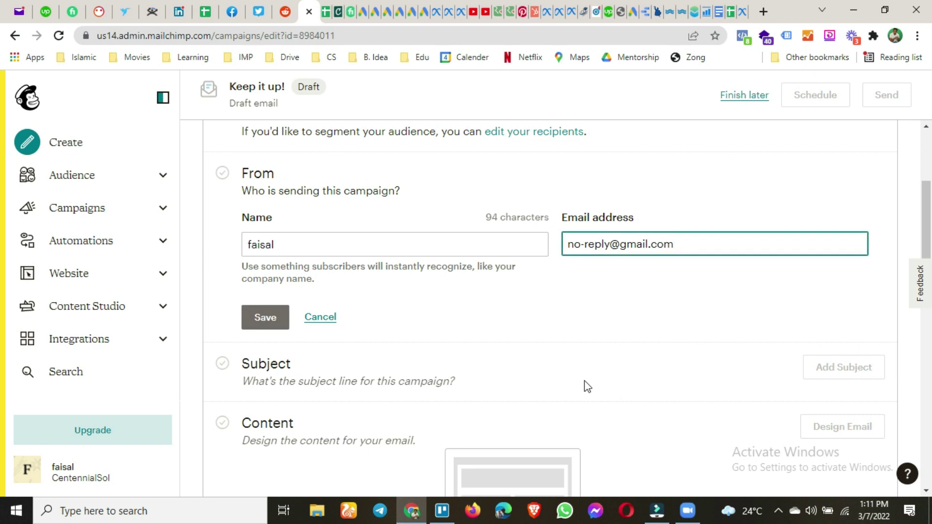
pyautogui.click(287, 314)
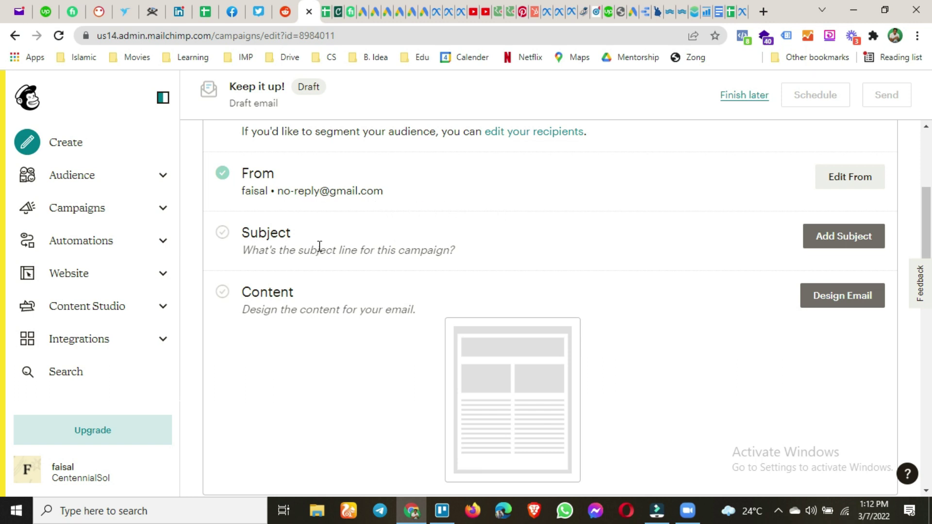
# Enter the subject line 'You're Invited!' followed by a grinning emoji
pyautogui.click(852, 242)
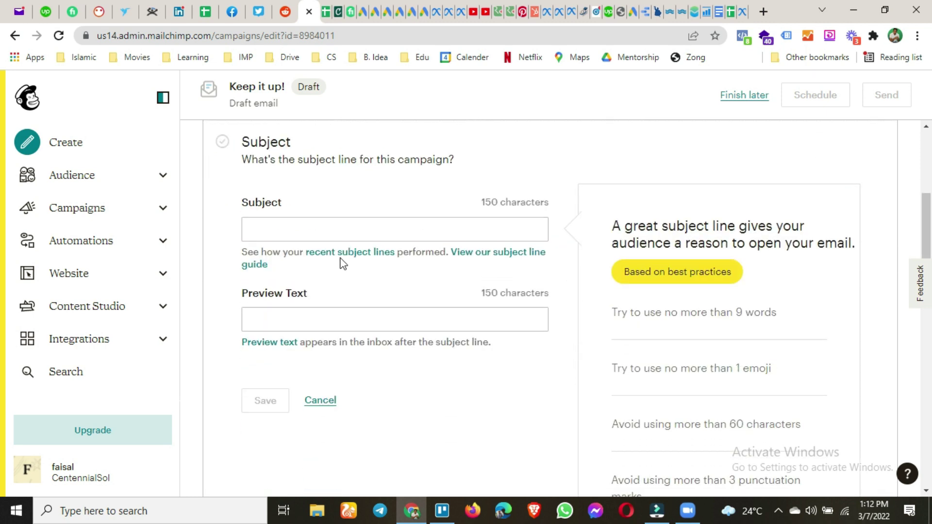
pyautogui.click(280, 230)
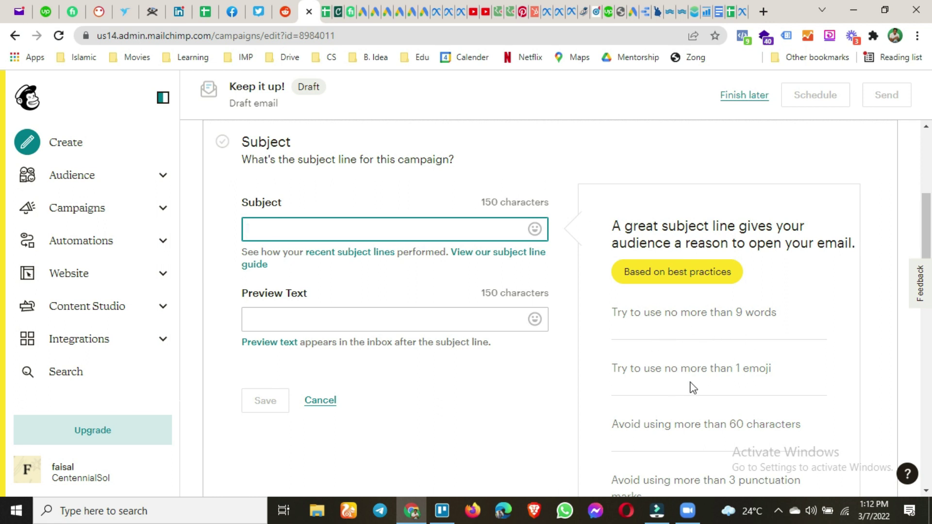
pyautogui.scroll(-1, 747, 398)
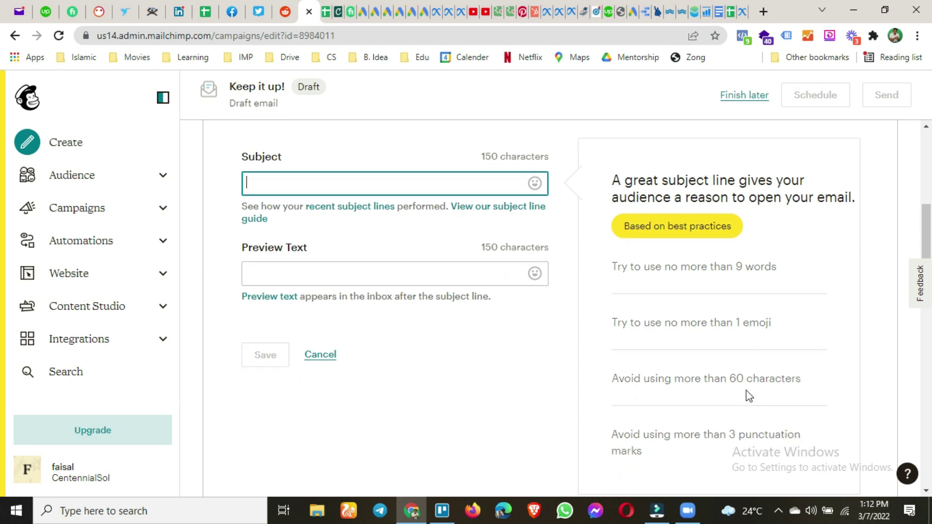
pyautogui.scroll(-1, 713, 442)
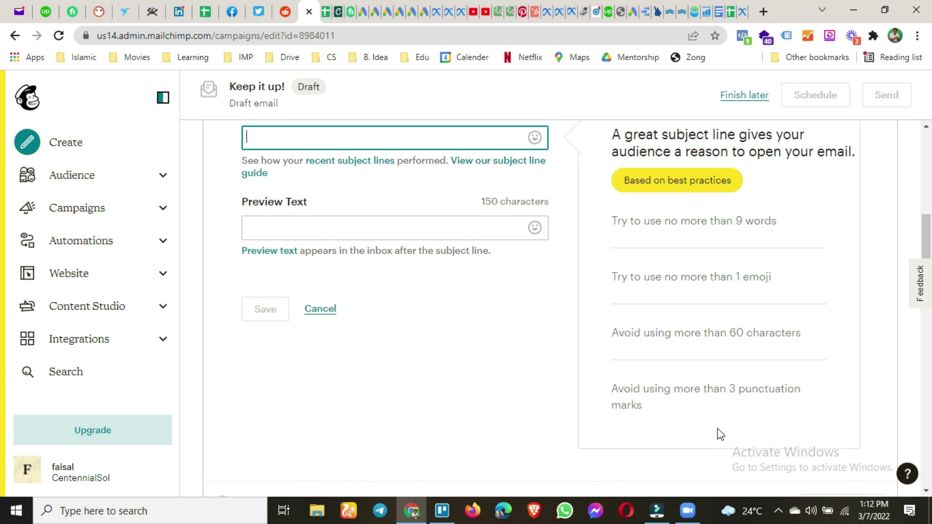
pyautogui.scroll(2, 710, 427)
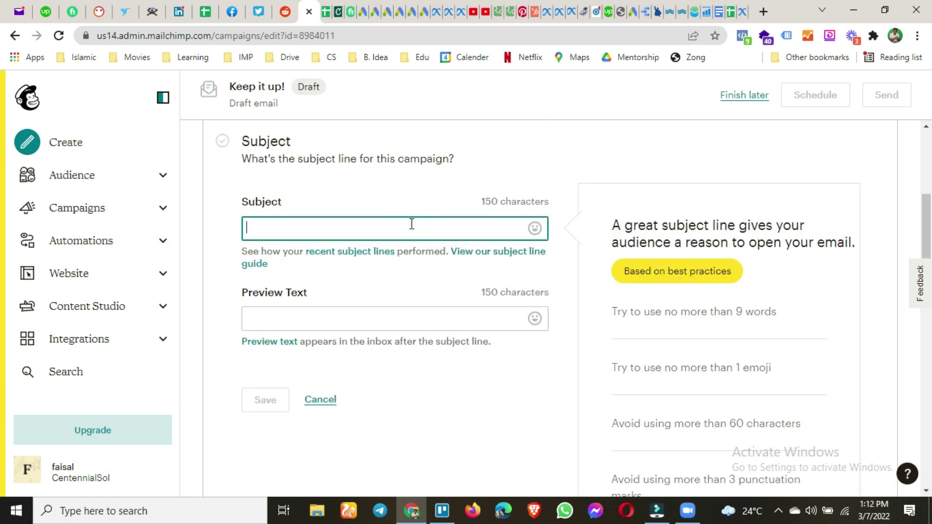
pyautogui.write("You're l")
pyautogui.write('nvited!')
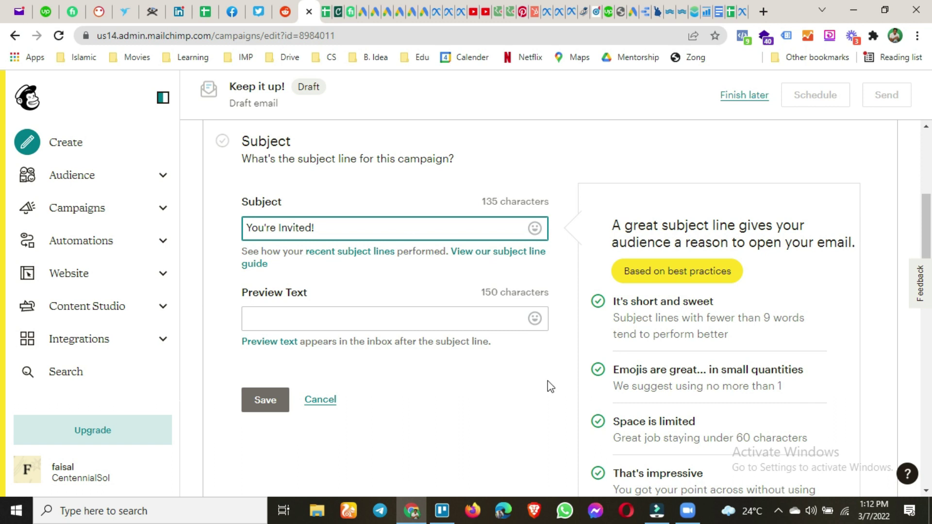
pyautogui.scroll(-1, 651, 372)
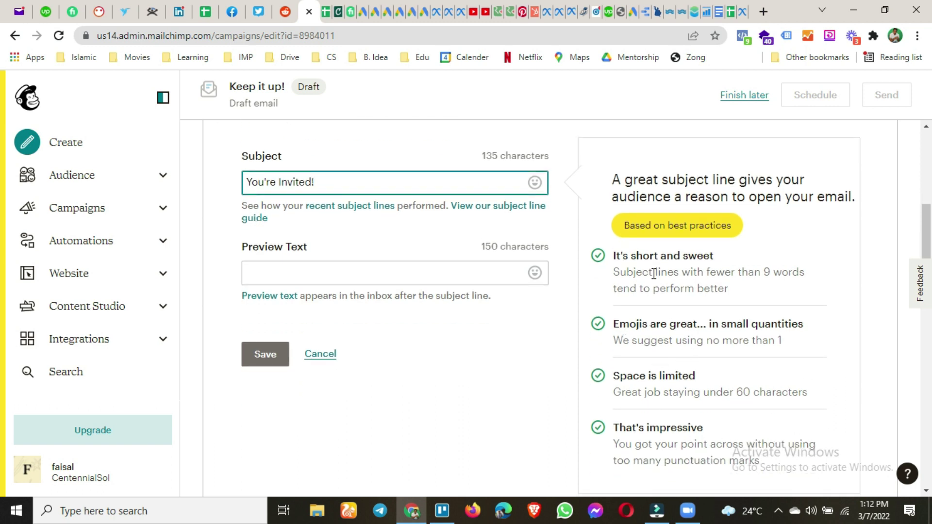
pyautogui.click(540, 186)
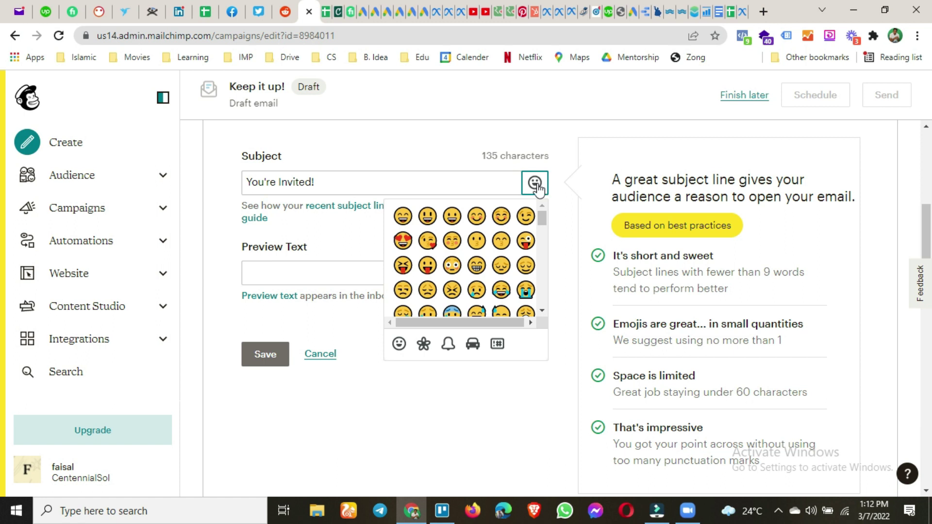
pyautogui.click(452, 219)
# Add preview text 'AdsWisard Community Sent you Invitation.' and save the subject settings
pyautogui.click(304, 272)
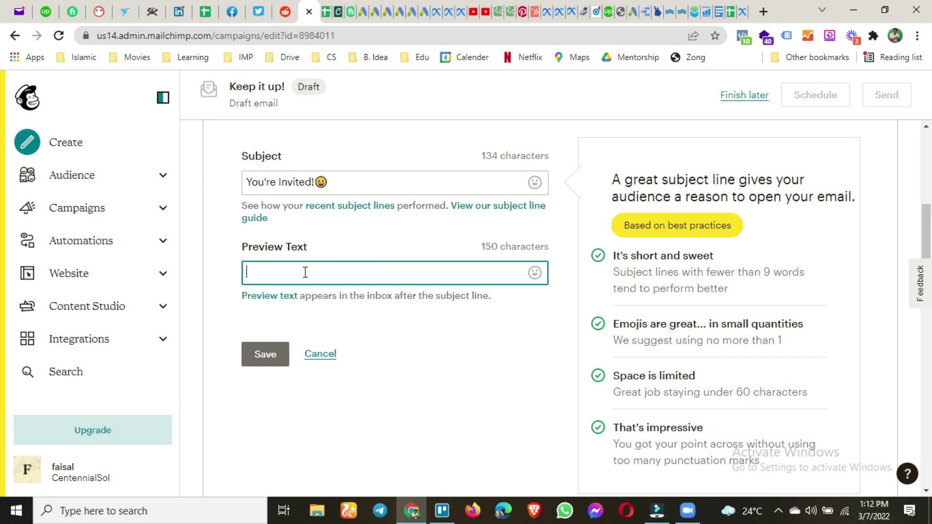
pyautogui.write('Ads')
pyautogui.press('BackSpace')
pyautogui.press('BackSpace')
pyautogui.write('Wisard Community')
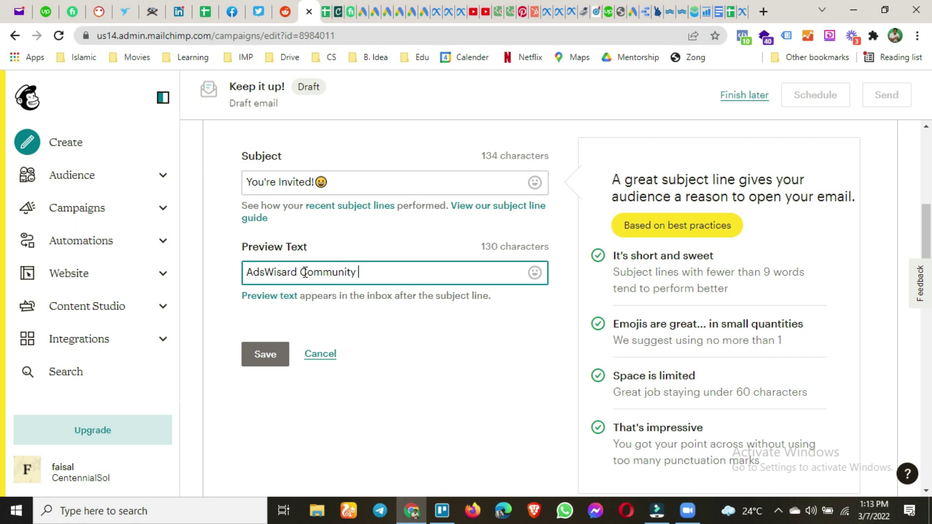
pyautogui.write(' Sent you Invitation.')
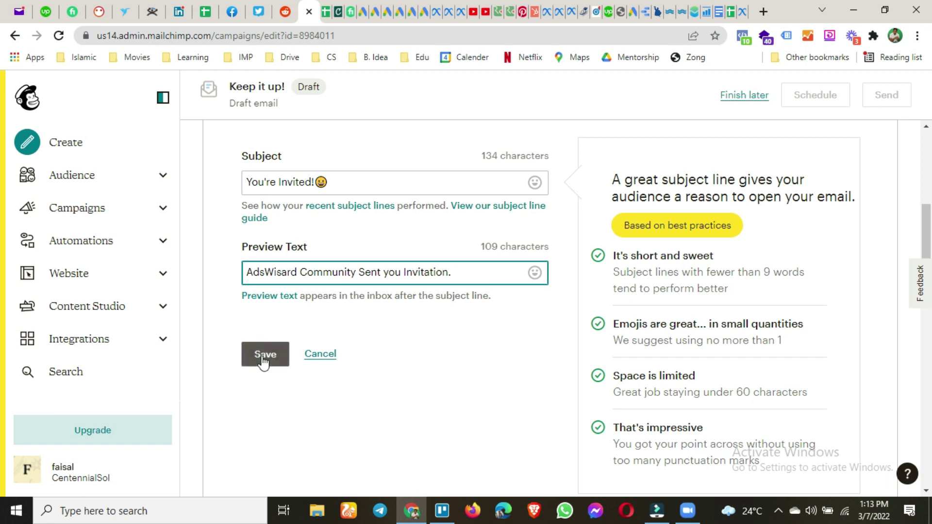
pyautogui.click(266, 356)
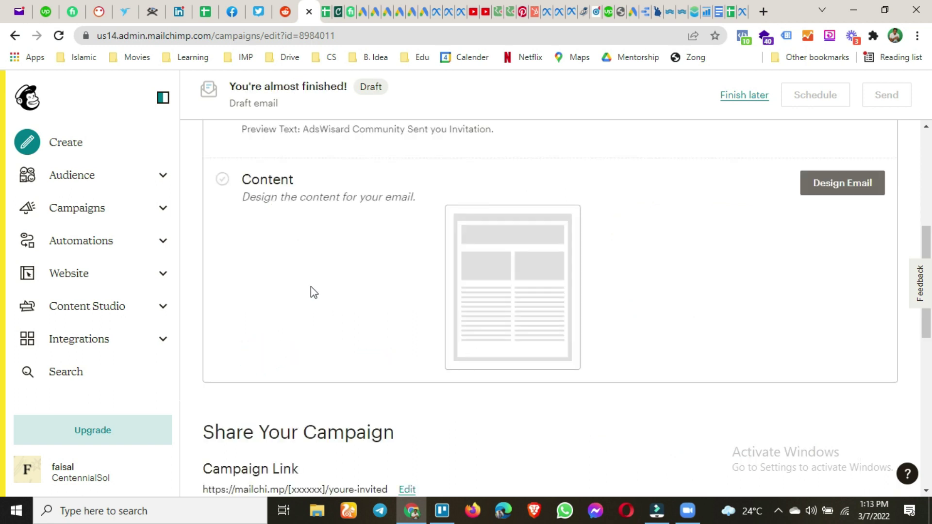
# Launch Design Email from the Content section to reach the email builder choice
pyautogui.scroll(6, 313, 291)
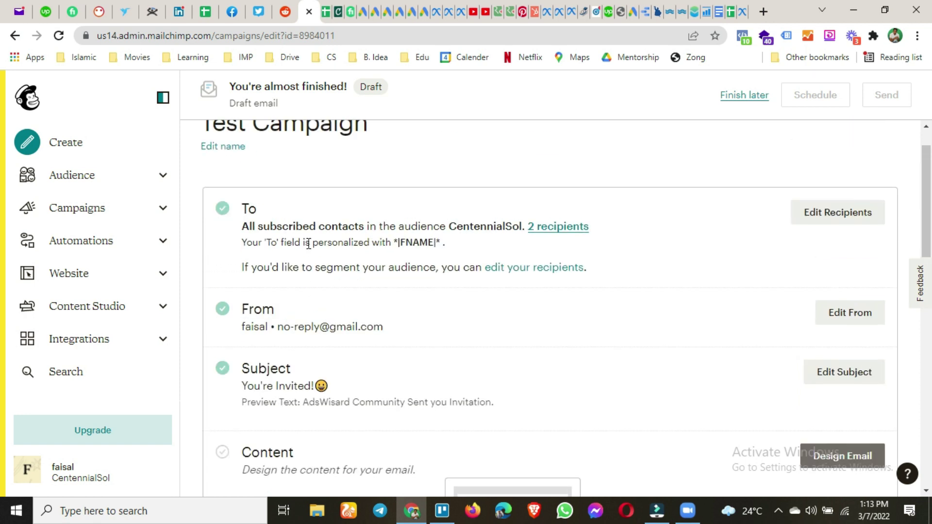
pyautogui.scroll(-1, 308, 243)
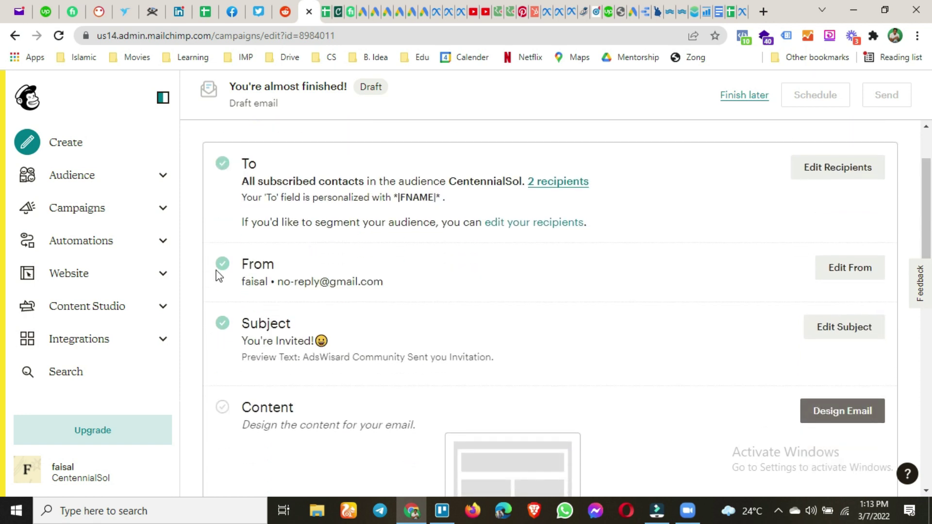
pyautogui.scroll(-4, 447, 326)
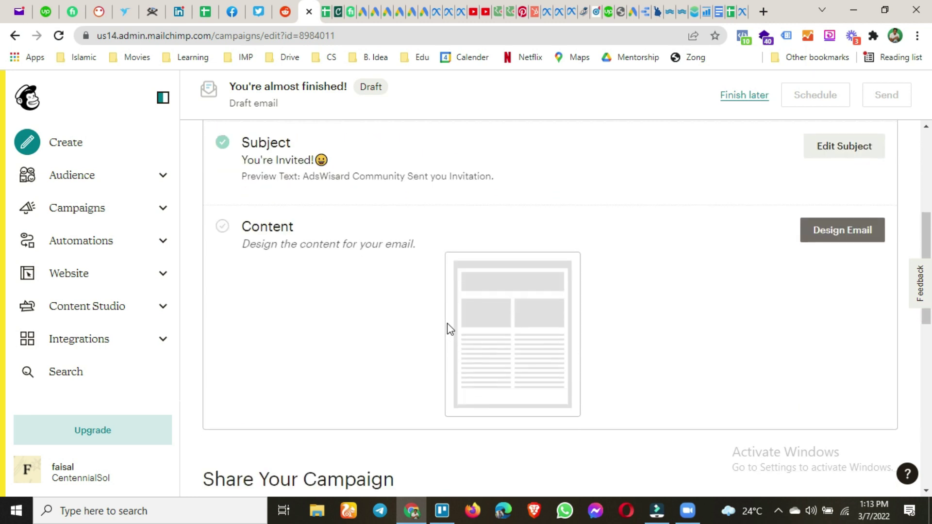
pyautogui.click(836, 229)
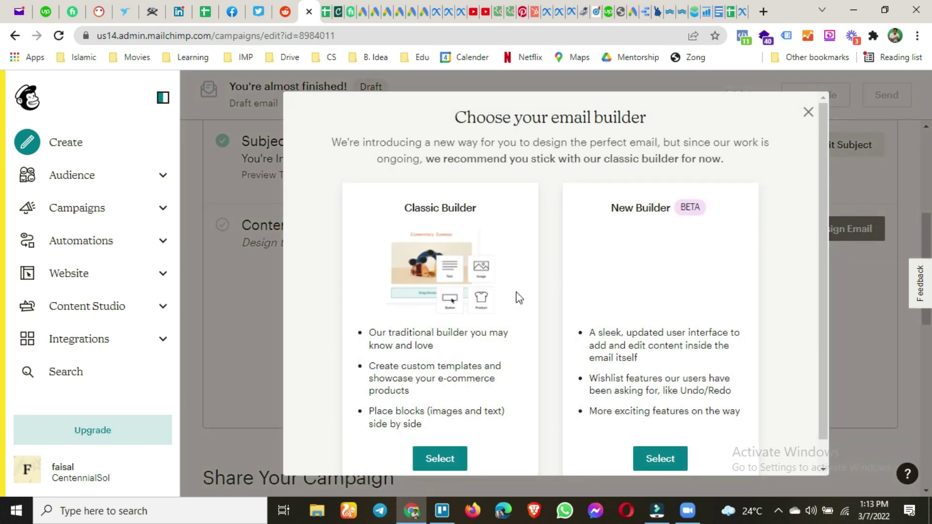
pyautogui.scroll(-1, 516, 292)
# Choose the Classic Builder and start the email from the saved template
pyautogui.click(443, 432)
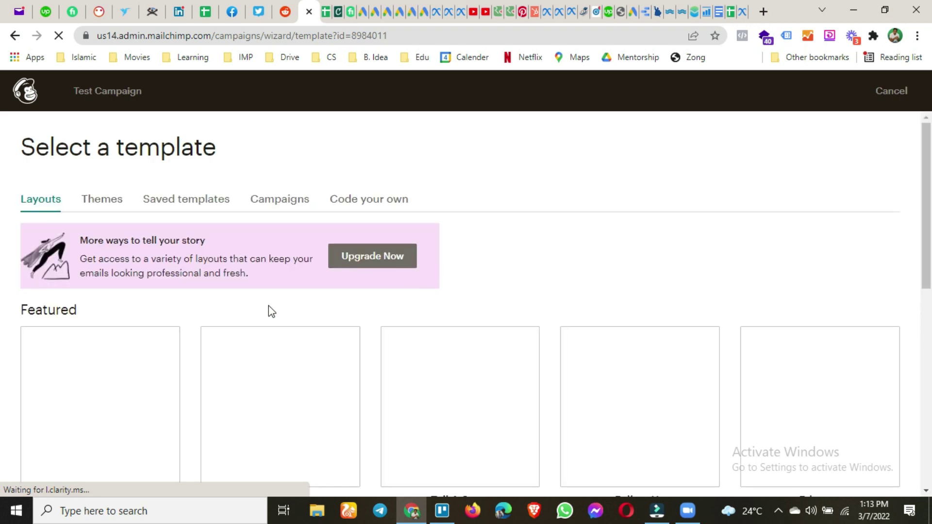
pyautogui.scroll(-1, 269, 311)
pyautogui.scroll(-6, 181, 335)
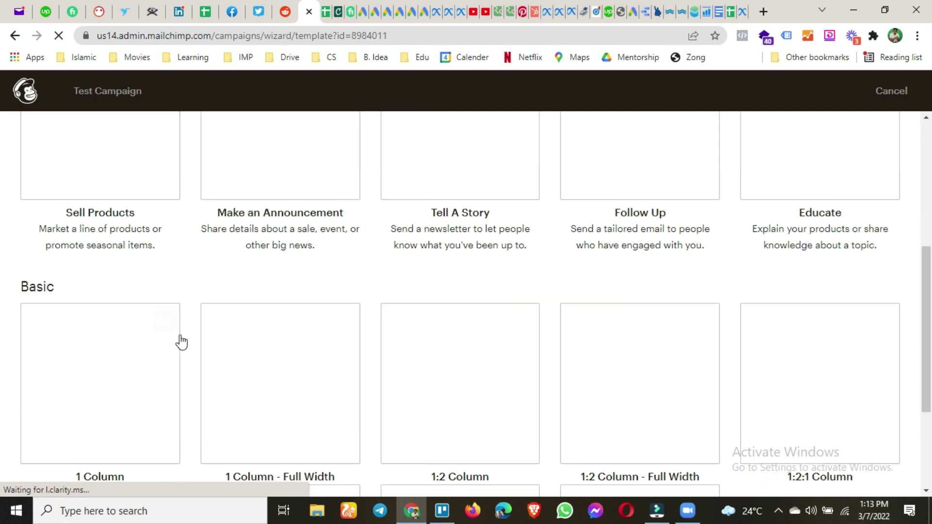
pyautogui.scroll(-3, 189, 405)
pyautogui.scroll(10, 188, 406)
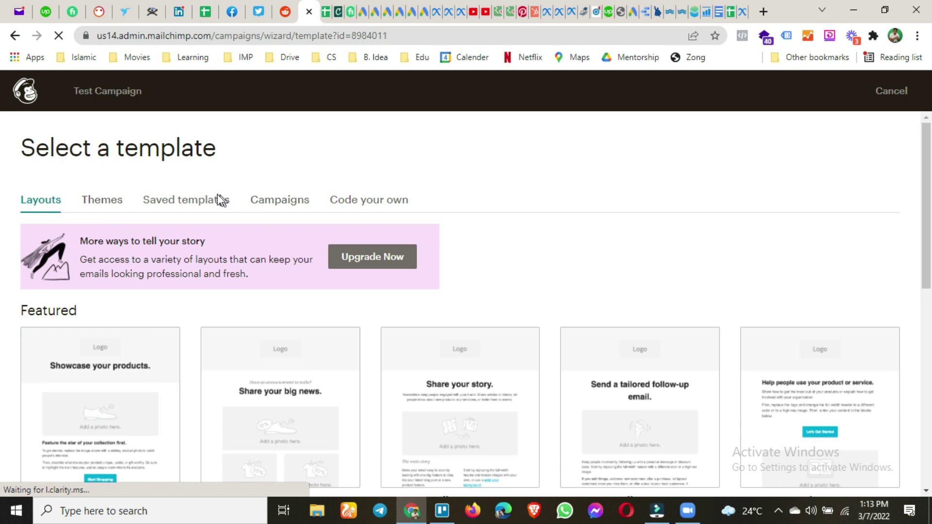
pyautogui.click(202, 208)
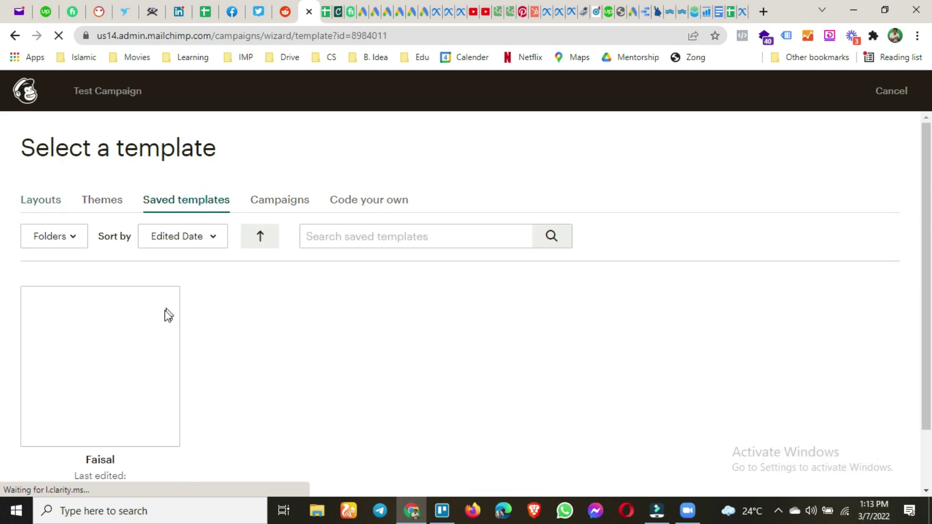
pyautogui.scroll(-2, 146, 402)
pyautogui.click(133, 321)
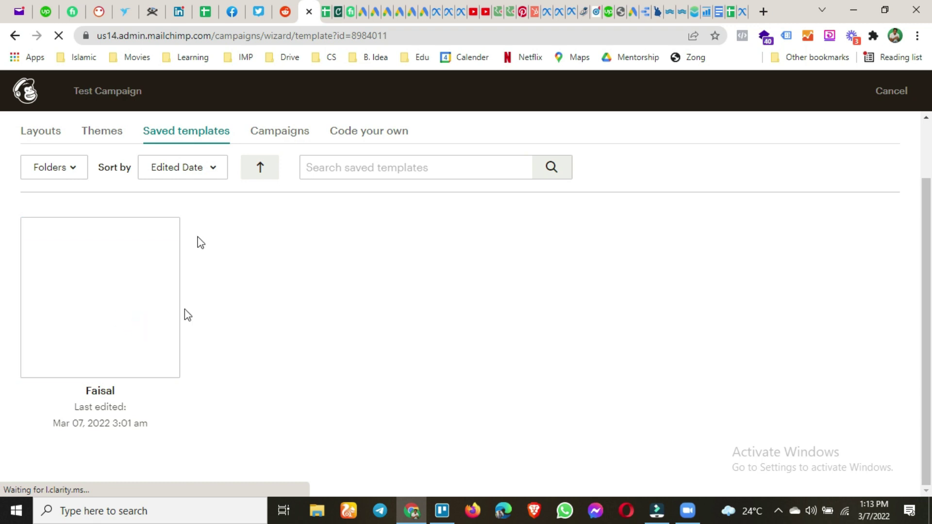
pyautogui.click(142, 307)
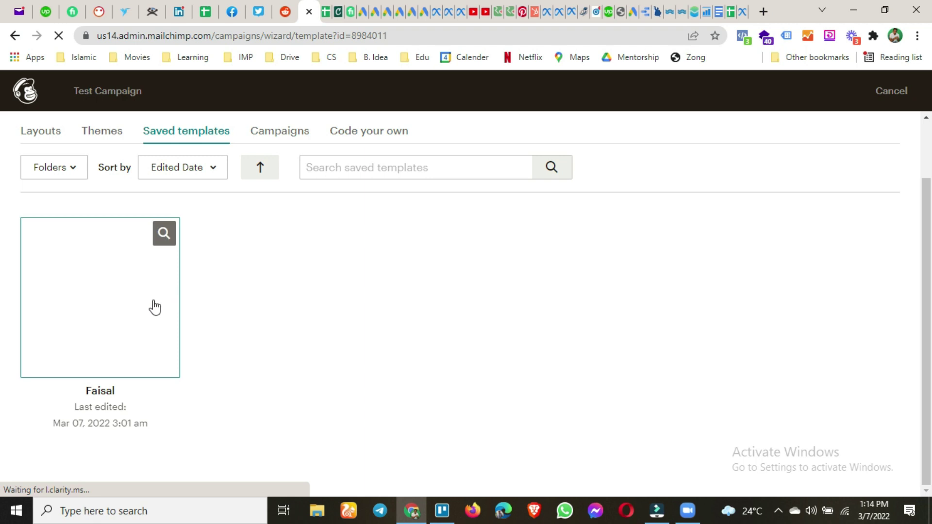
pyautogui.scroll(2, 153, 305)
pyautogui.click(120, 334)
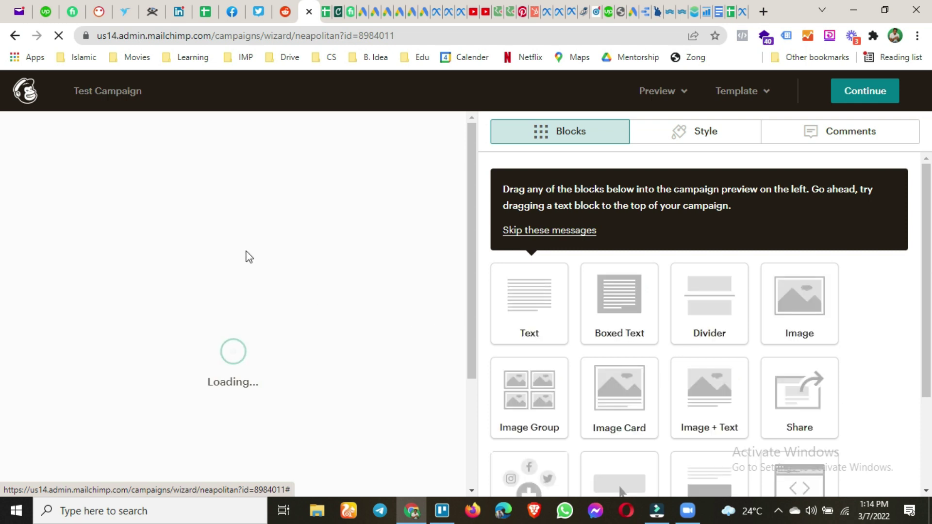
# Continue out of the email editor, exiting anyway past the placeholder-text warning
pyautogui.click(864, 94)
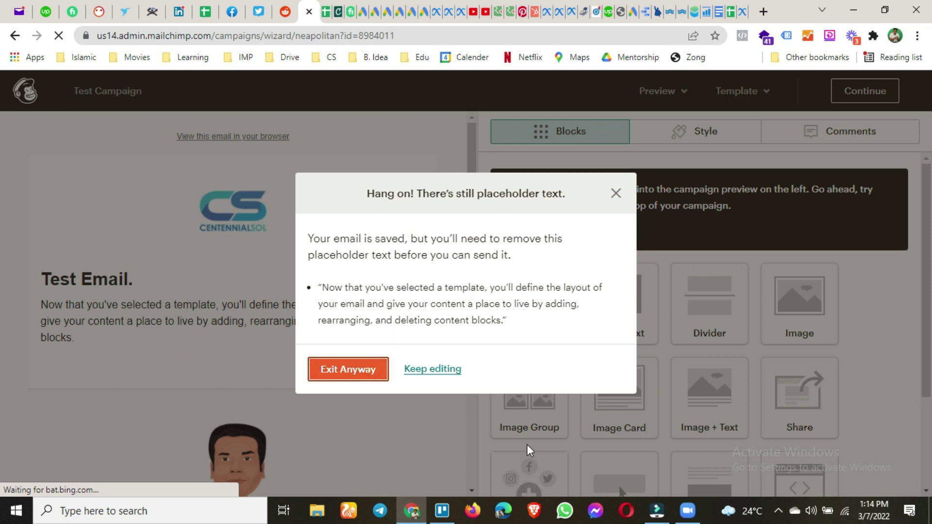
pyautogui.click(358, 375)
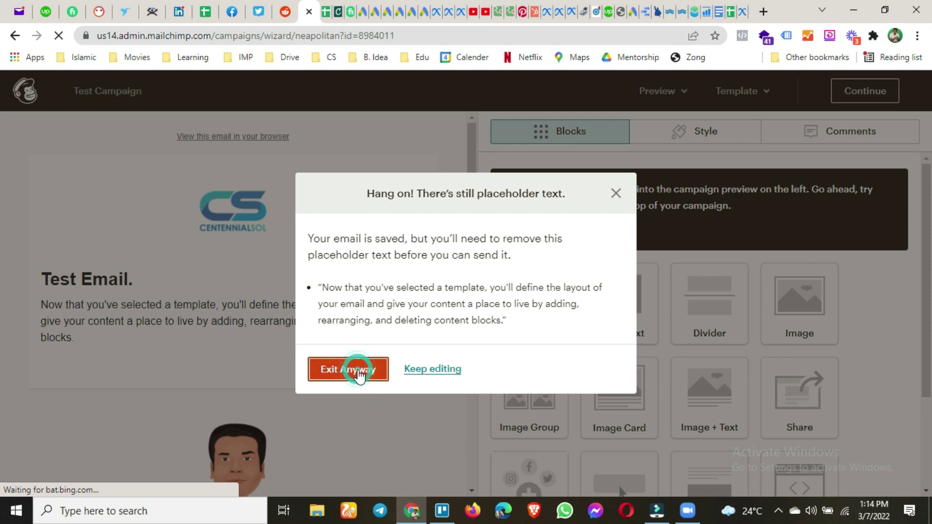
pyautogui.click(359, 374)
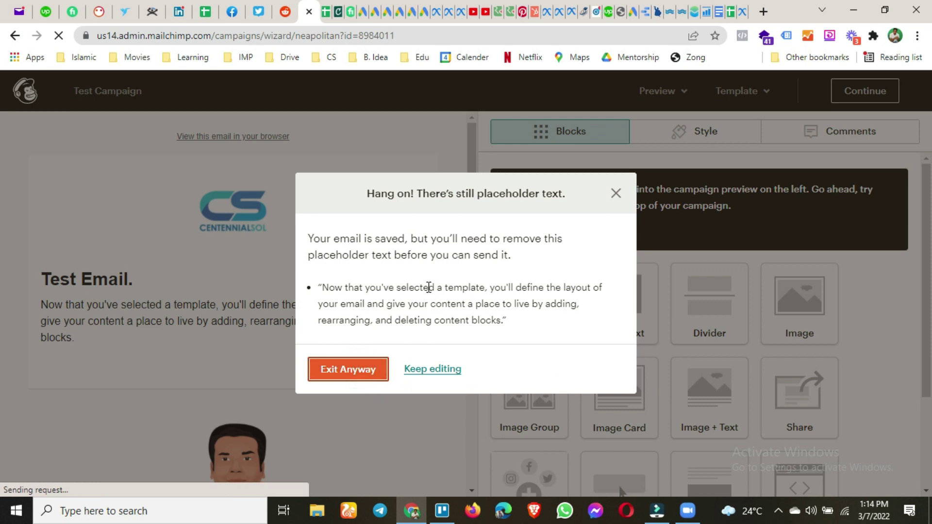
pyautogui.click(363, 376)
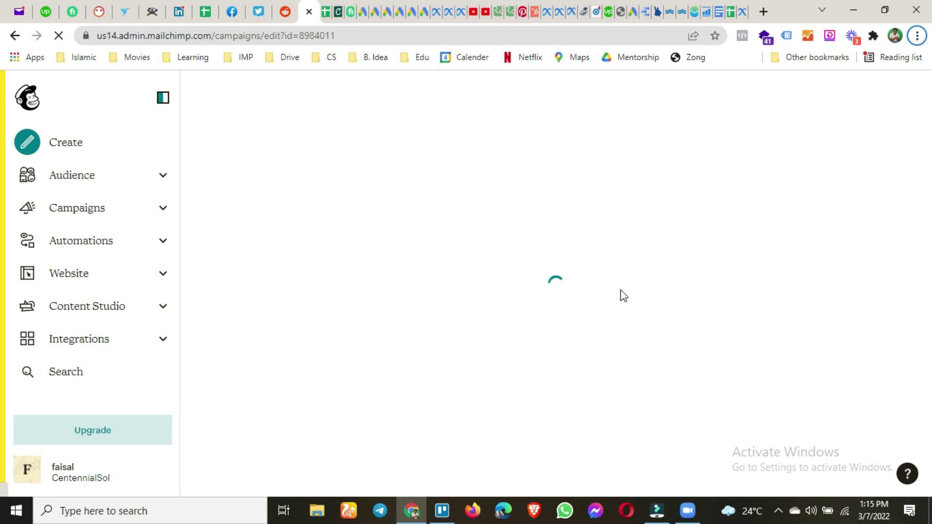
# Review the Content section's placeholder-text error and reopen the email content with Edit
pyautogui.scroll(-5, 618, 300)
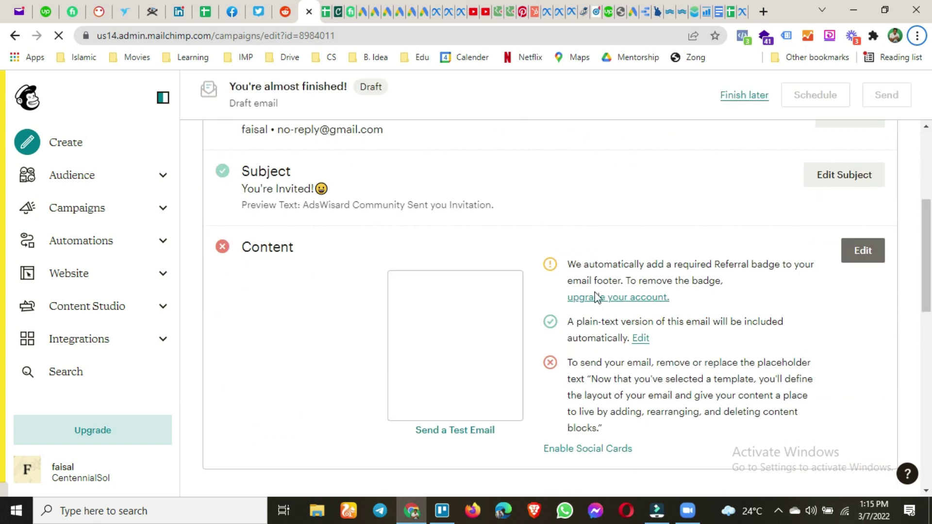
pyautogui.scroll(-3, 741, 311)
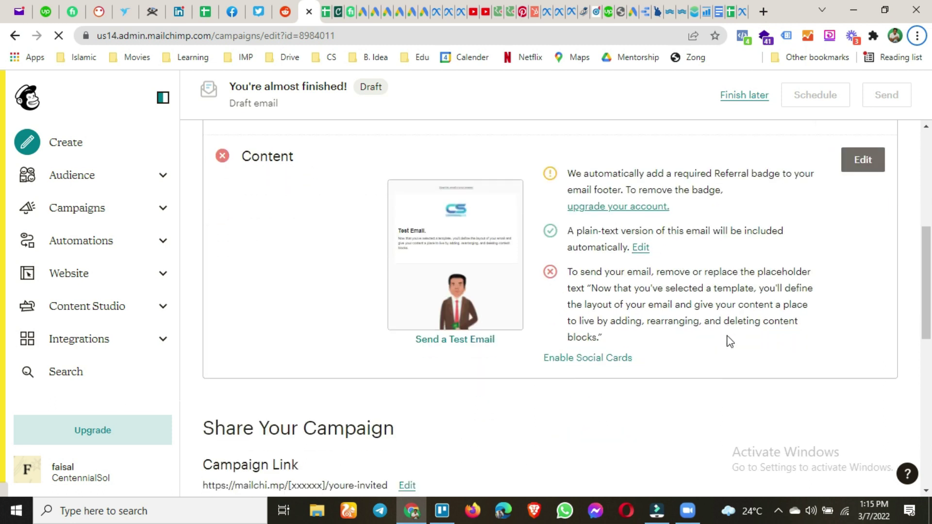
pyautogui.scroll(1, 730, 341)
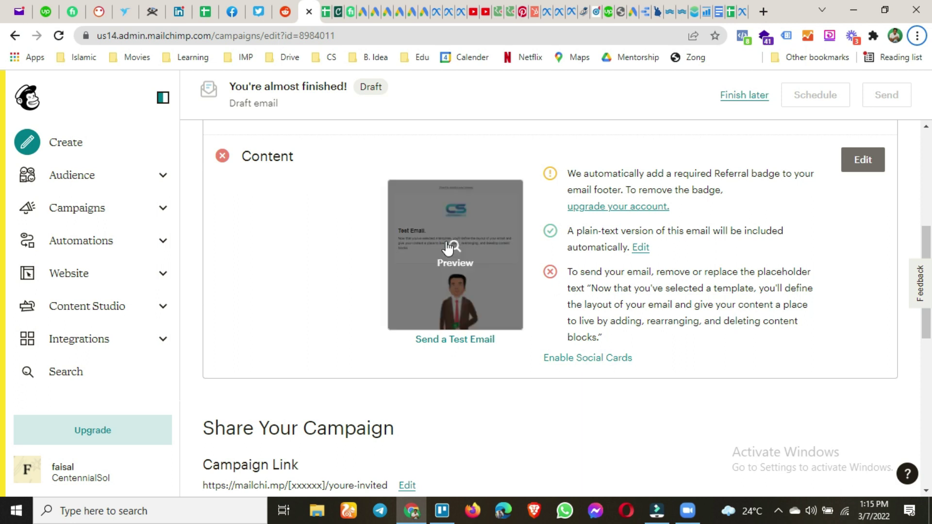
pyautogui.click(864, 167)
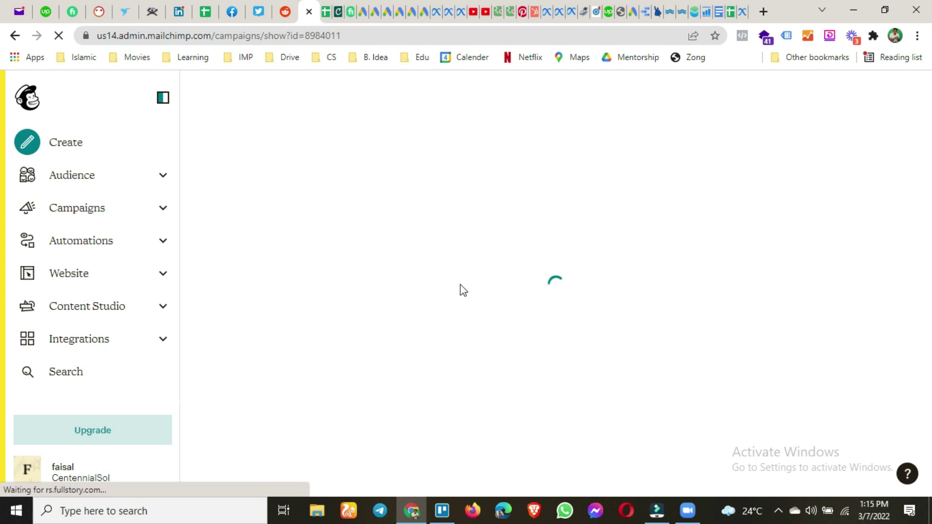
# Replace the placeholder paragraph with the lines 'Test Email', 'Teest' and 'TEest', then save the block
pyautogui.moveTo(729, 302); pyautogui.dragTo(492, 282)
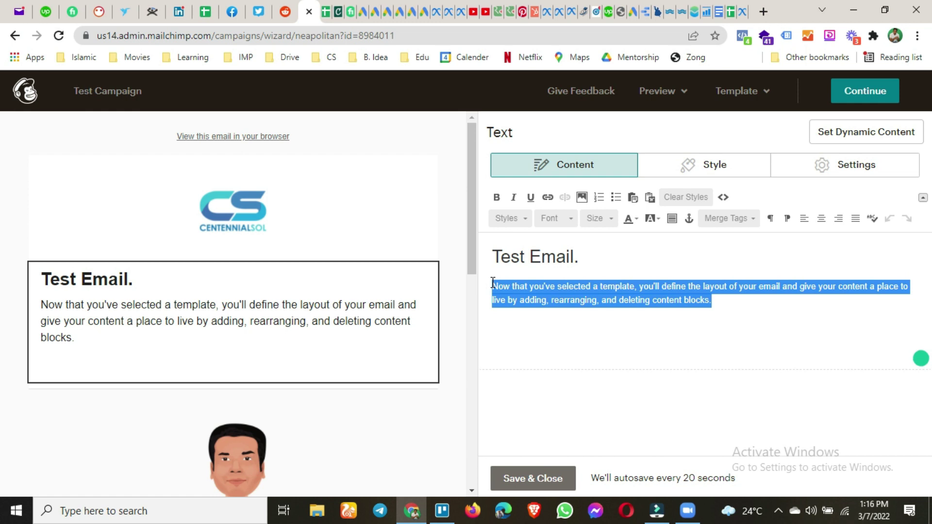
pyautogui.press('BackSpace')
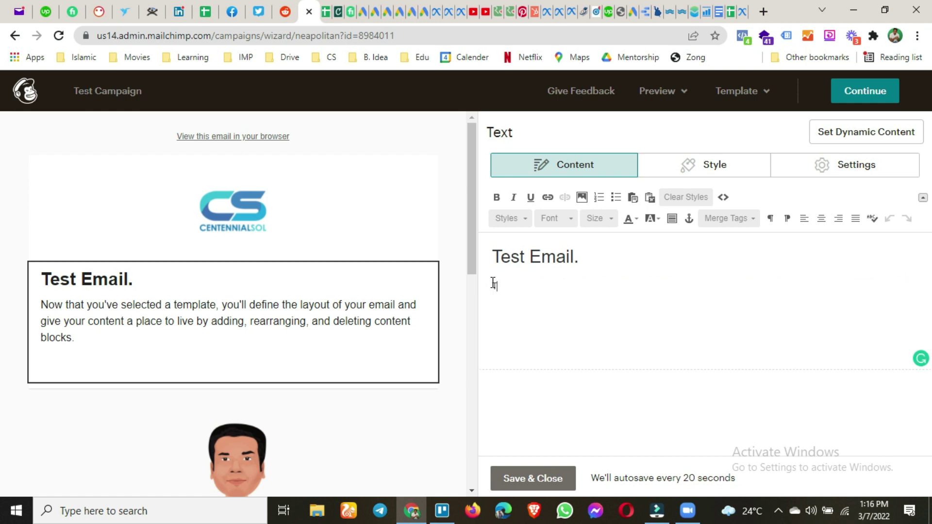
pyautogui.write('Test Emai')
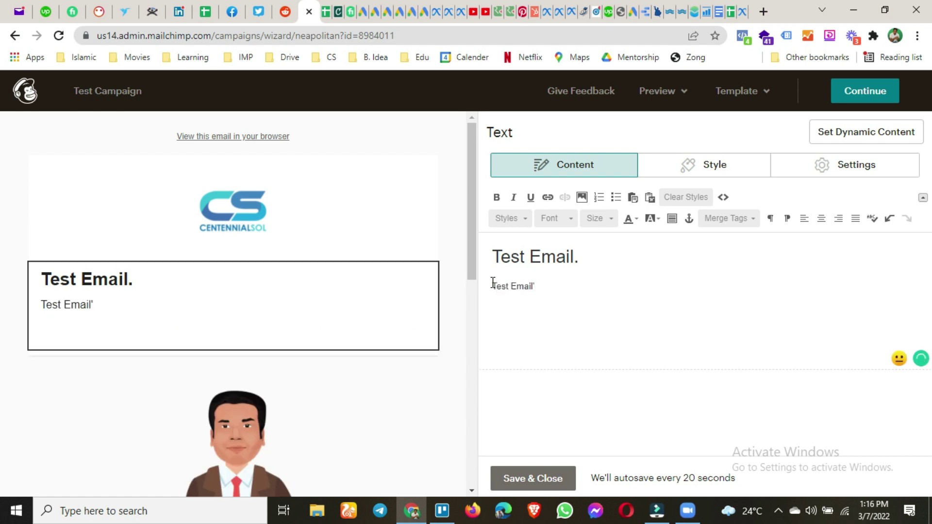
pyautogui.write('l')
pyautogui.press('Return')
pyautogui.write('Teest')
pyautogui.press('Return')
pyautogui.write('TEest')
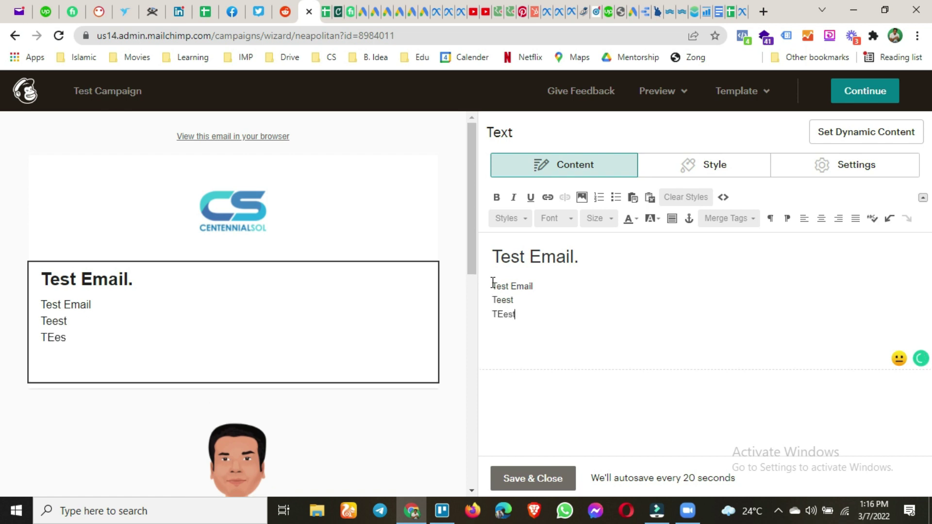
pyautogui.press('Return')
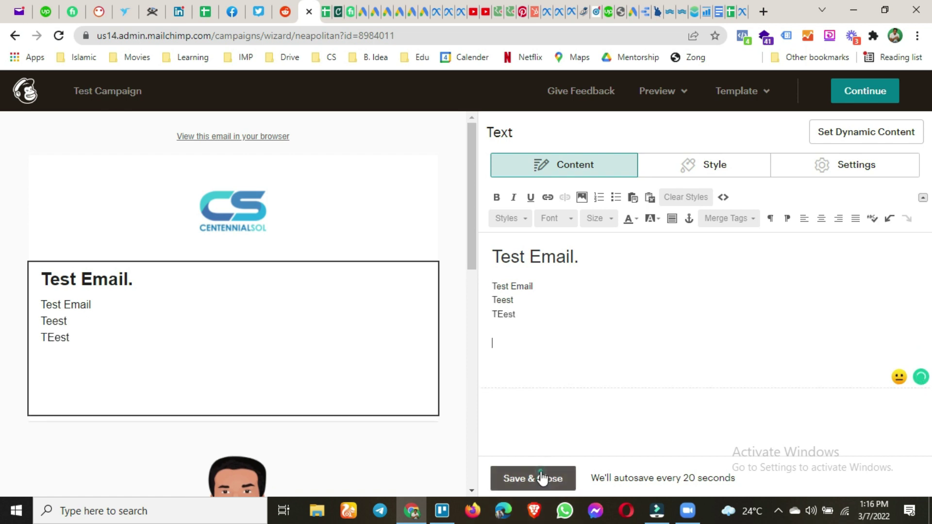
pyautogui.click(541, 478)
# Continue to the campaign overview and review its checklist with To, From, Subject and Content complete
pyautogui.click(862, 87)
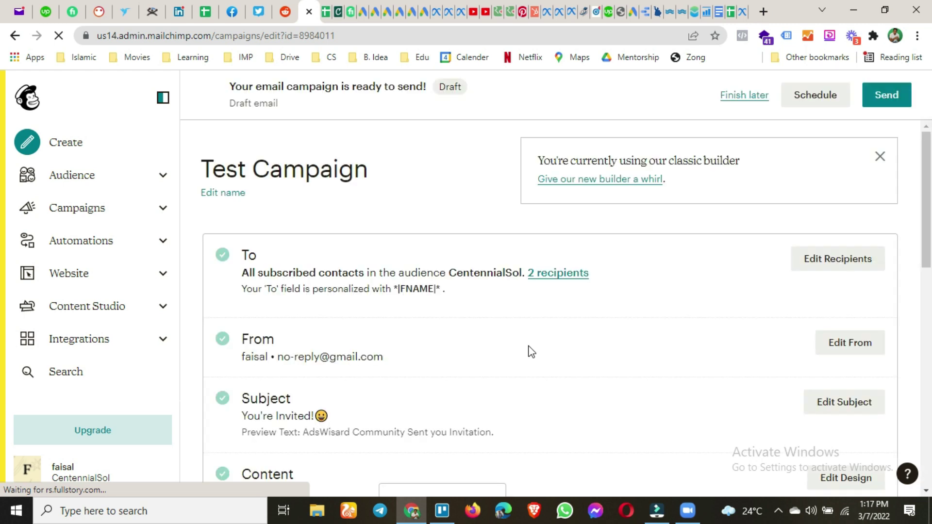
pyautogui.scroll(-2, 507, 353)
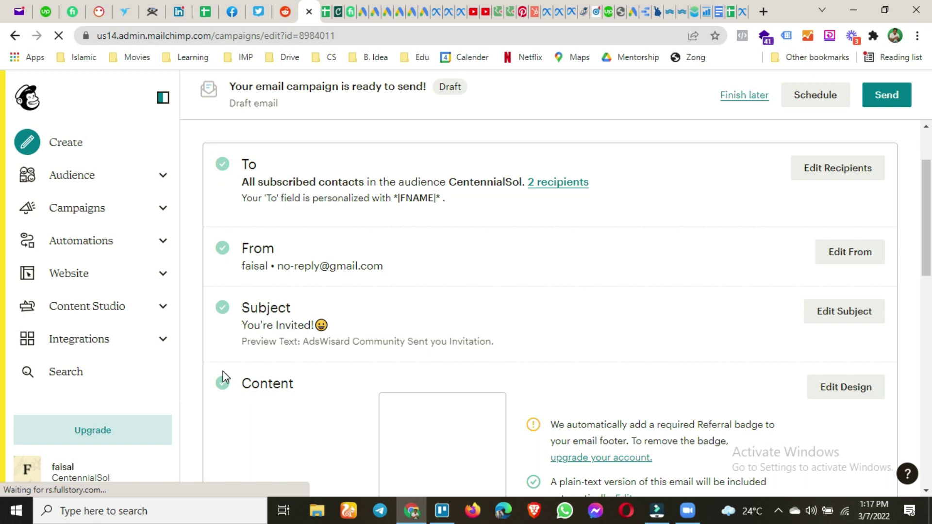
pyautogui.scroll(-3, 545, 306)
pyautogui.scroll(-3, 593, 389)
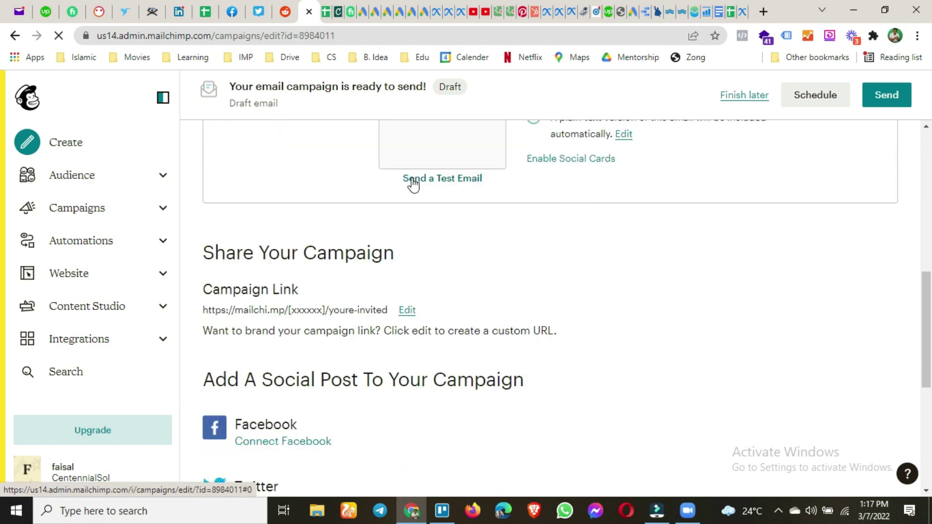
# Send a test of the campaign to the Yahoo Mail address and dismiss the confirmation
pyautogui.click(460, 184)
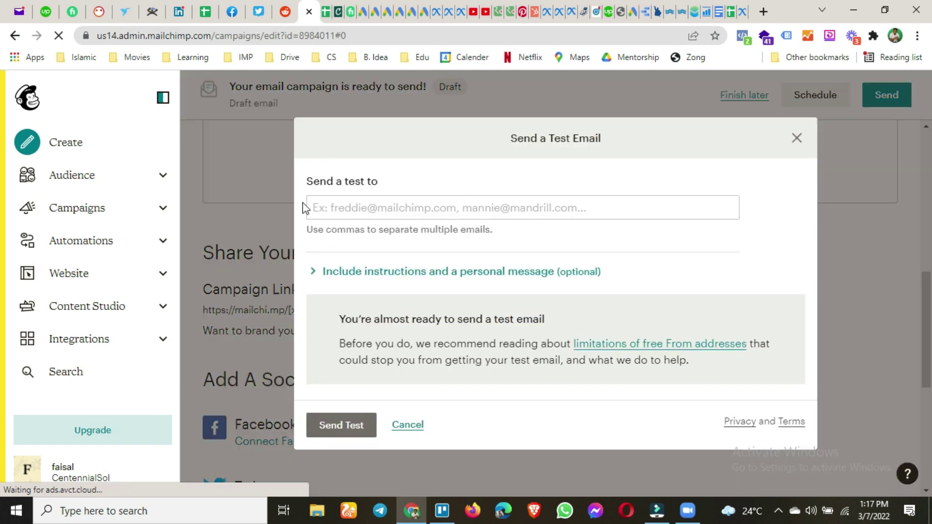
pyautogui.click(366, 203)
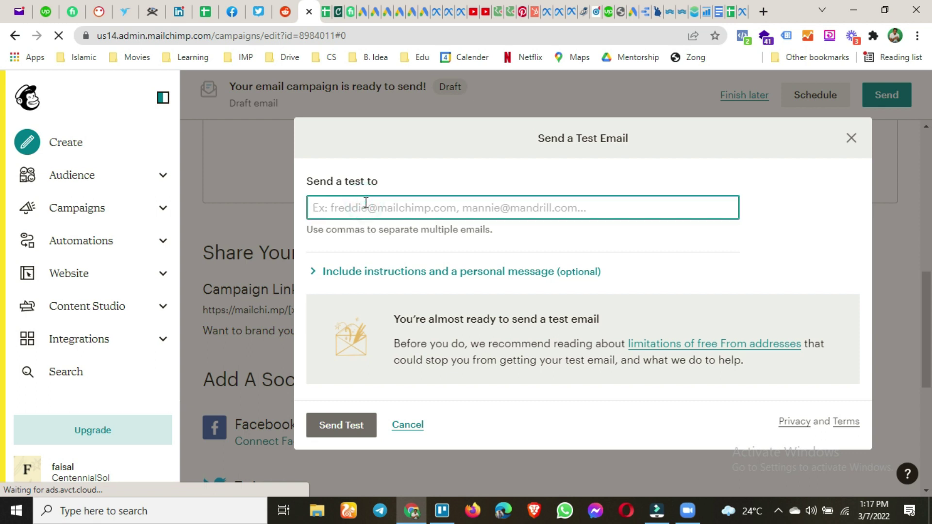
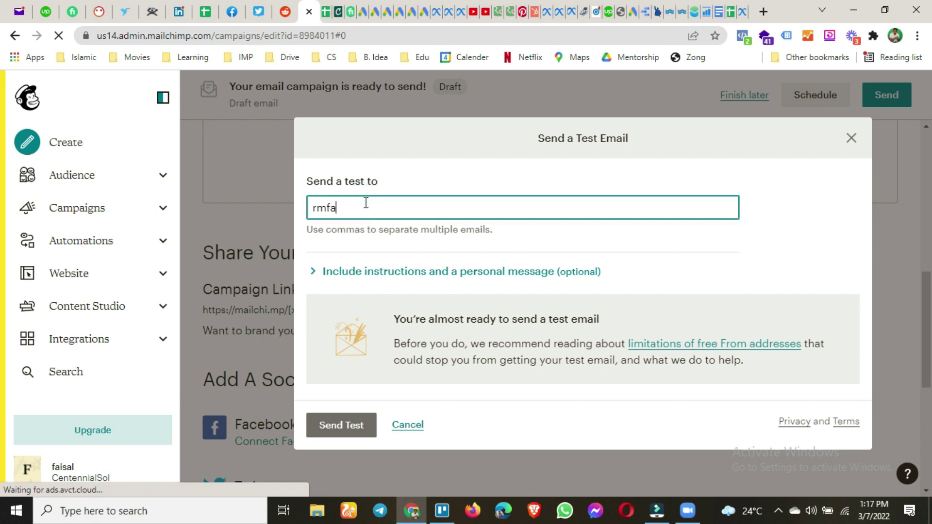
pyautogui.click(357, 425)
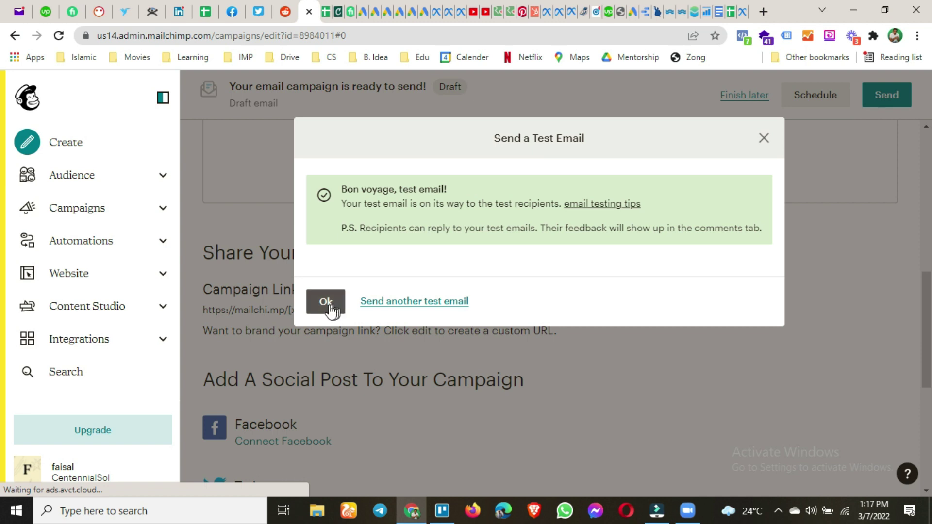
pyautogui.click(326, 302)
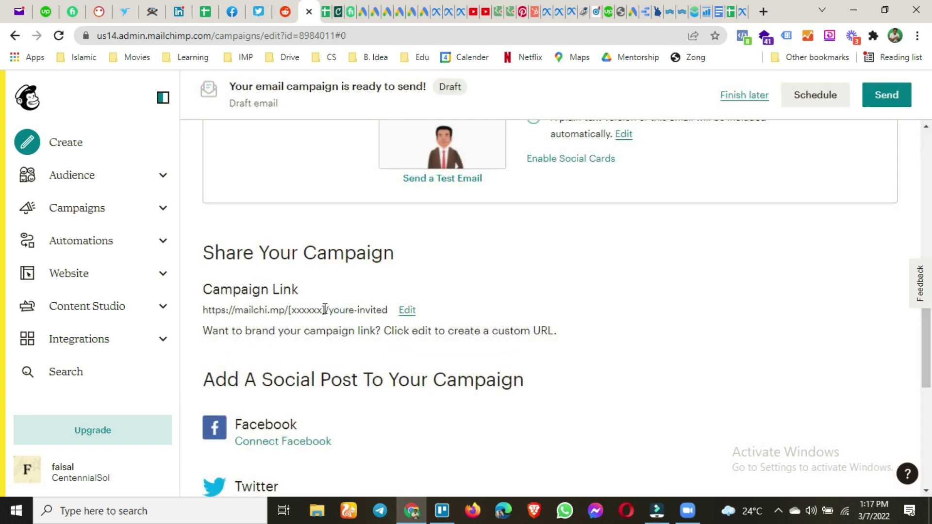
pyautogui.scroll(-1, 289, 327)
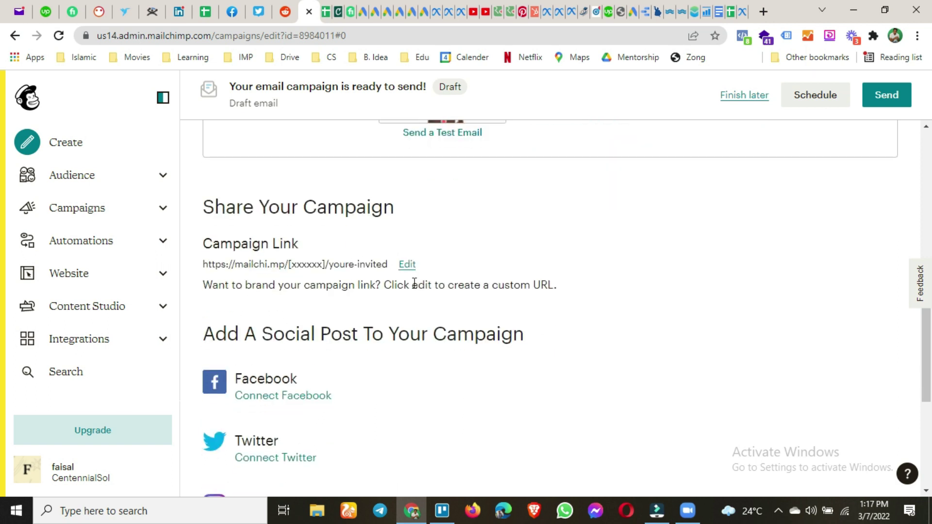
pyautogui.scroll(-1, 267, 269)
pyautogui.scroll(-4, 258, 263)
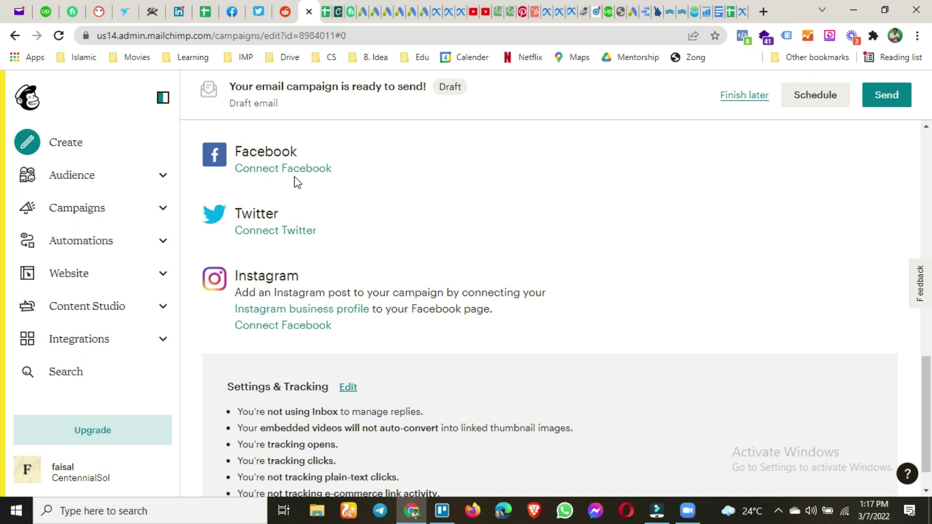
pyautogui.scroll(-1, 359, 344)
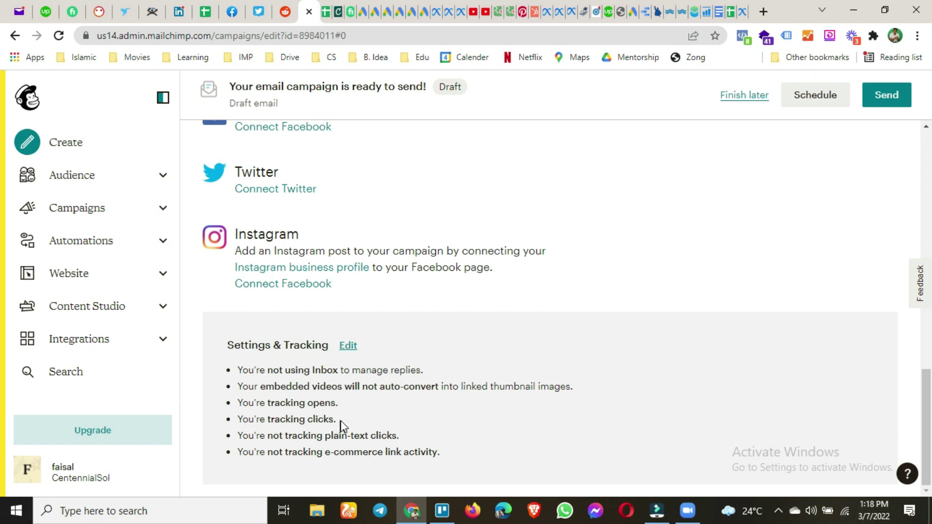
pyautogui.scroll(10, 489, 445)
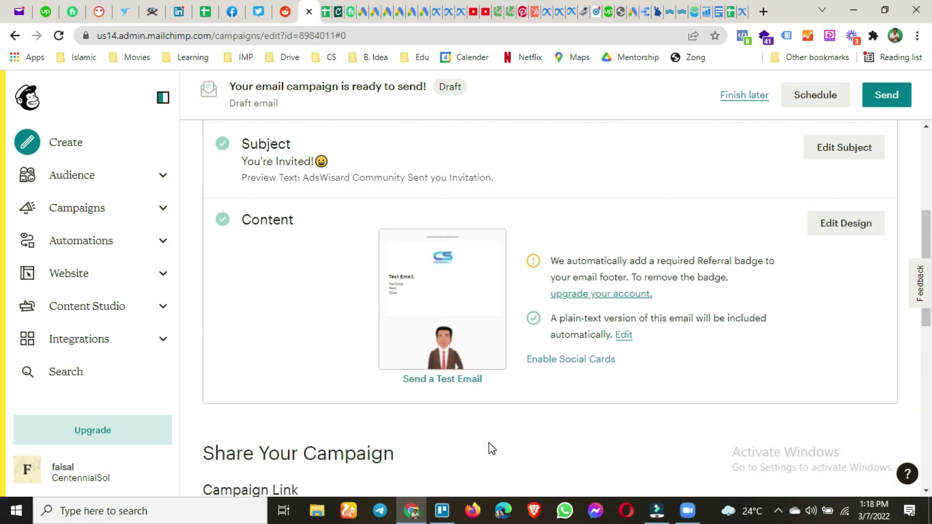
pyautogui.scroll(5, 488, 442)
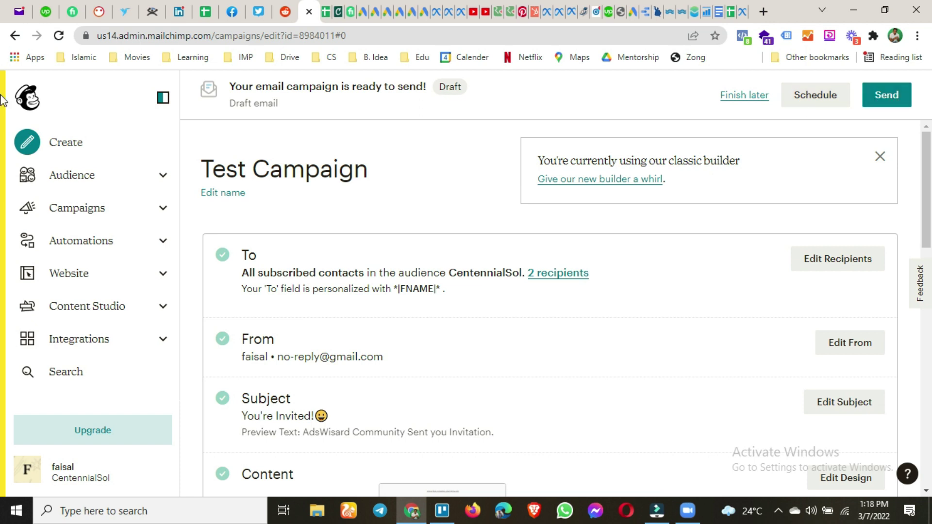
# In Yahoo Mail, read the '[Test] You're Invited!' email down to its unsubscribe footer and Mailchimp badge
pyautogui.click(17, 12)
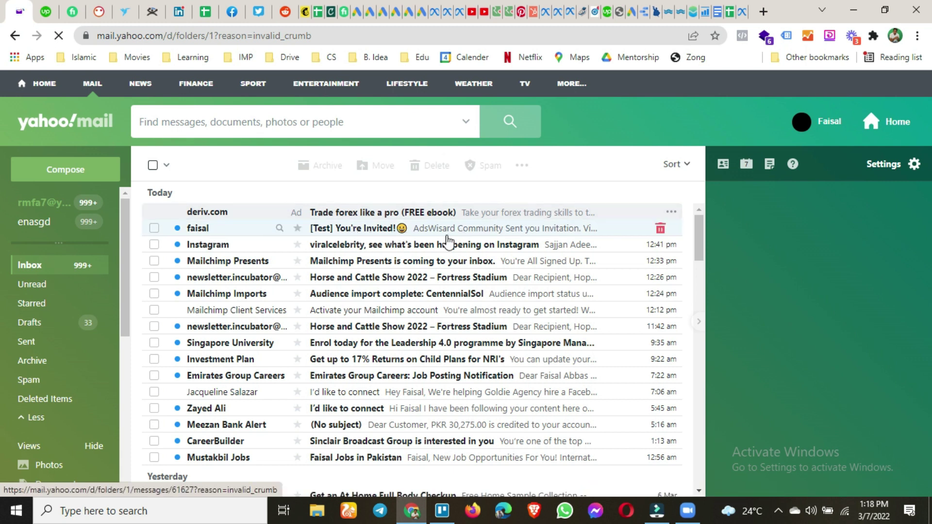
pyautogui.click(482, 233)
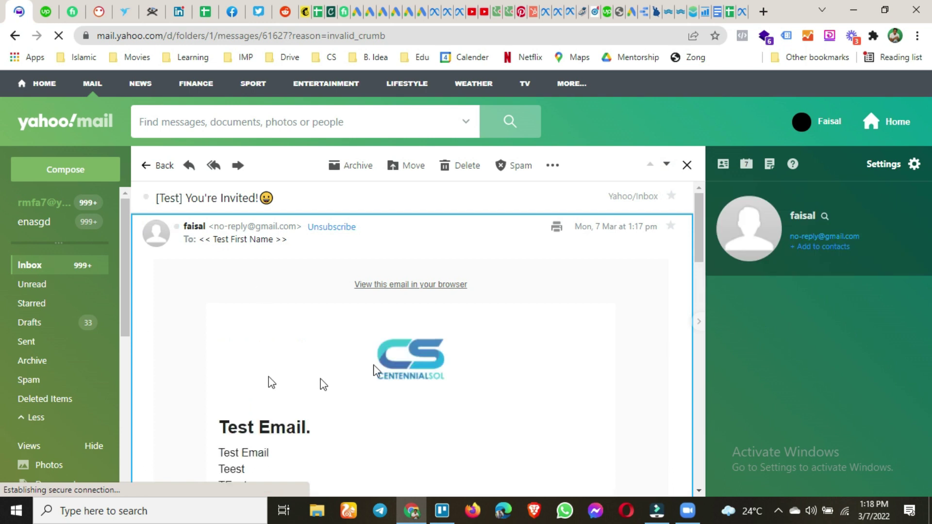
pyautogui.scroll(-5, 281, 383)
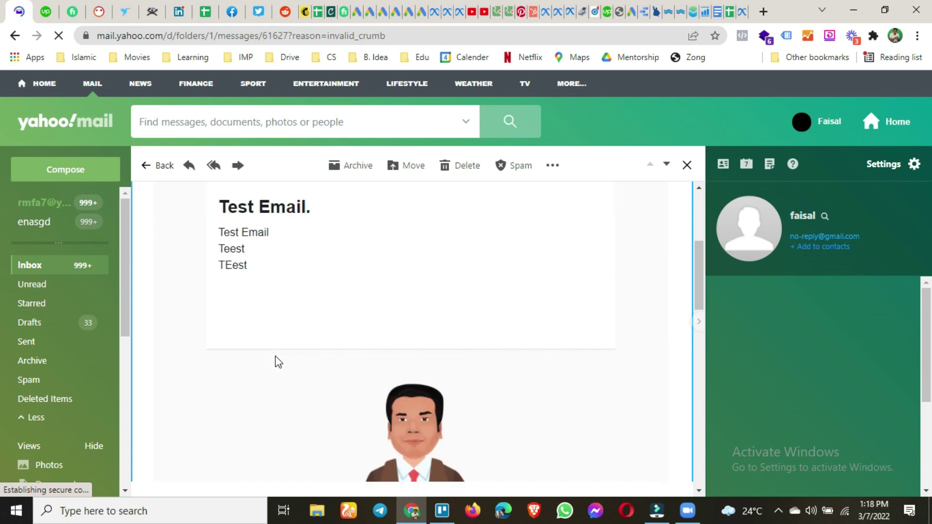
pyautogui.scroll(-6, 275, 362)
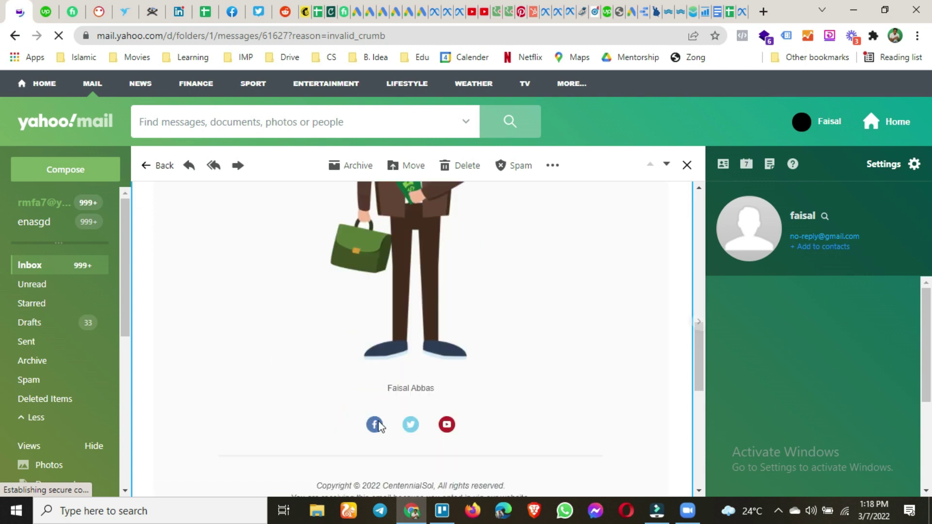
pyautogui.scroll(-4, 378, 426)
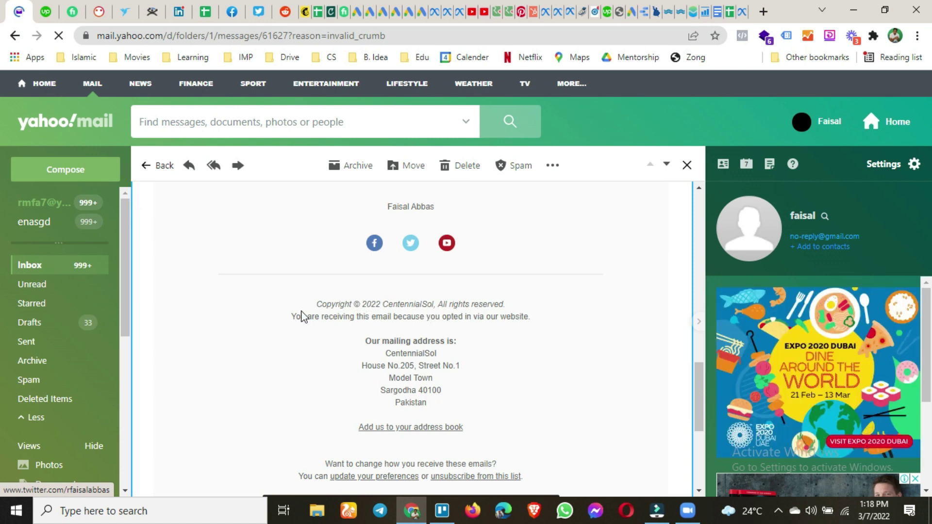
pyautogui.scroll(-1, 469, 384)
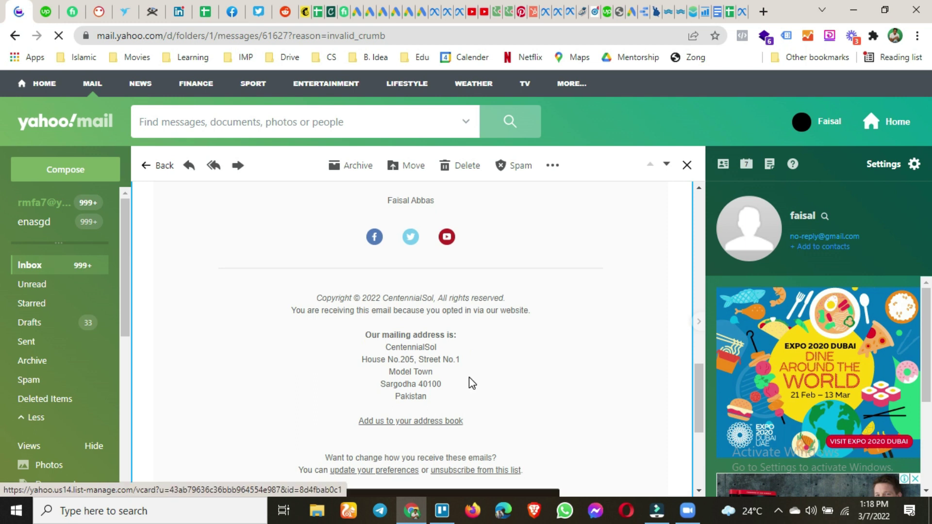
pyautogui.scroll(-3, 469, 378)
pyautogui.scroll(-1, 359, 363)
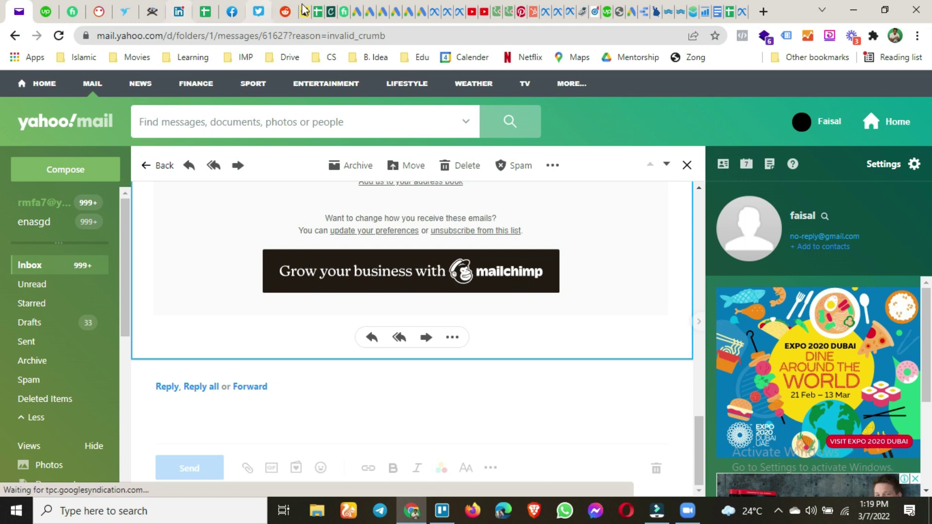
# Back in Mailchimp, highlight the referral badge notice and bring up the Schedule Your Campaign dialog
pyautogui.click(306, 11)
pyautogui.scroll(-5, 532, 281)
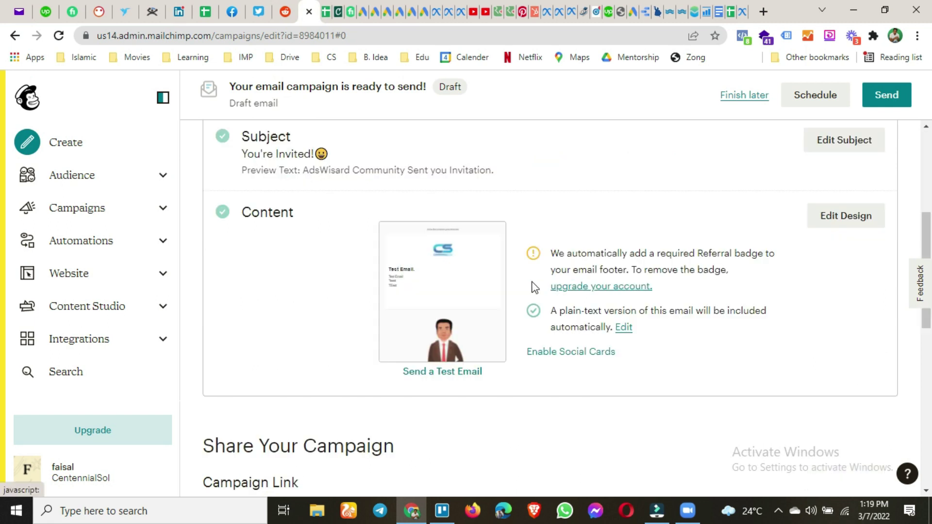
pyautogui.click(552, 241)
pyautogui.moveTo(719, 259); pyautogui.dragTo(730, 258)
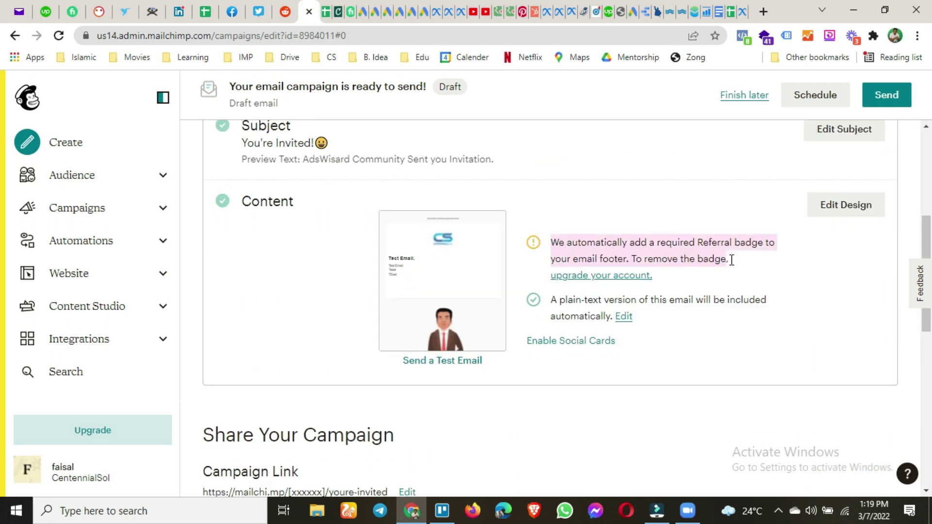
pyautogui.scroll(-3, 532, 289)
pyautogui.scroll(-3, 529, 284)
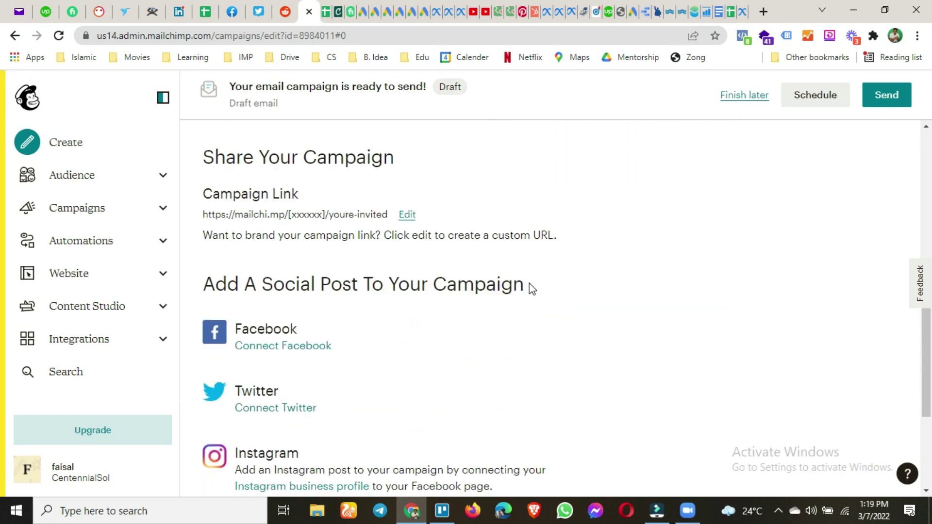
pyautogui.scroll(10, 593, 226)
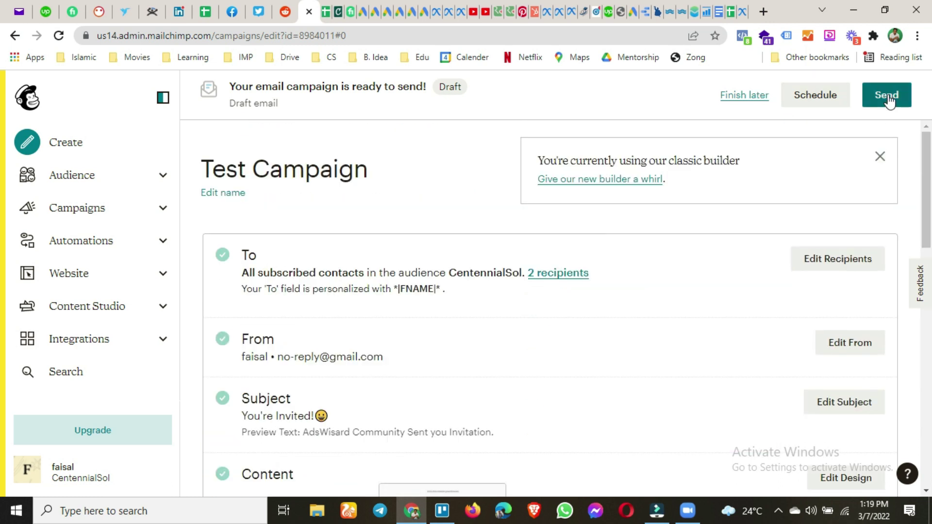
pyautogui.click(823, 97)
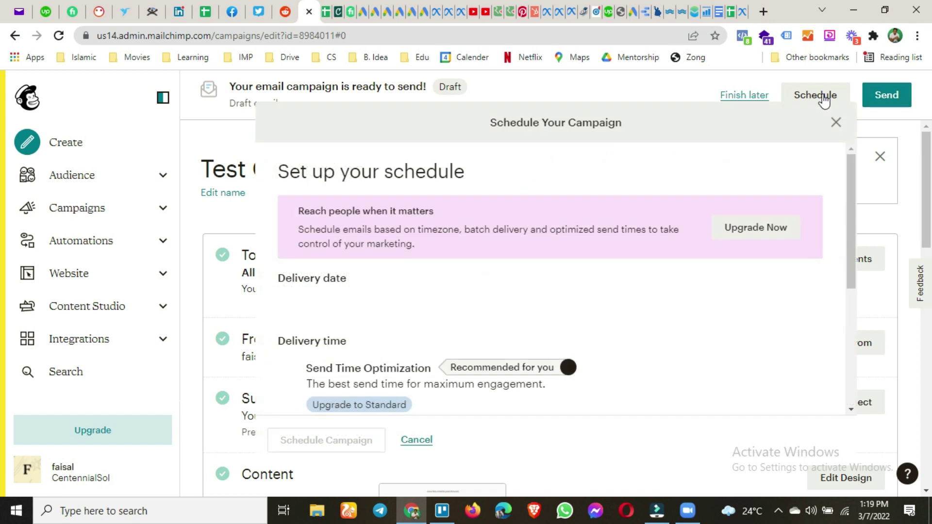
pyautogui.scroll(-1, 480, 265)
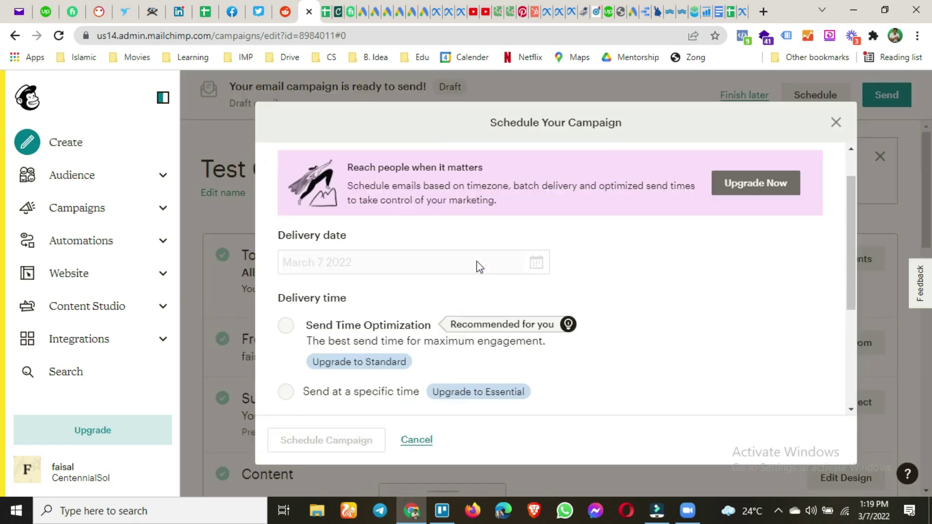
pyautogui.scroll(-2, 480, 266)
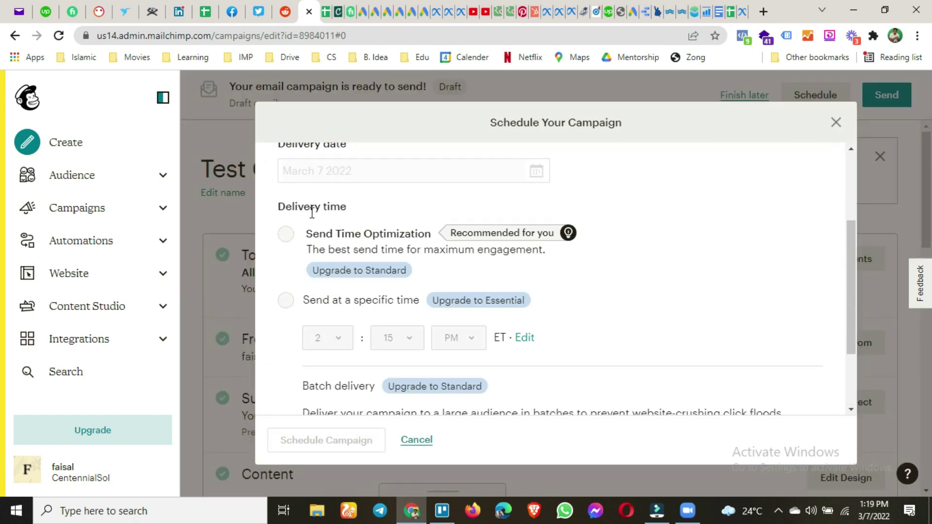
pyautogui.scroll(-1, 312, 221)
pyautogui.scroll(4, 309, 230)
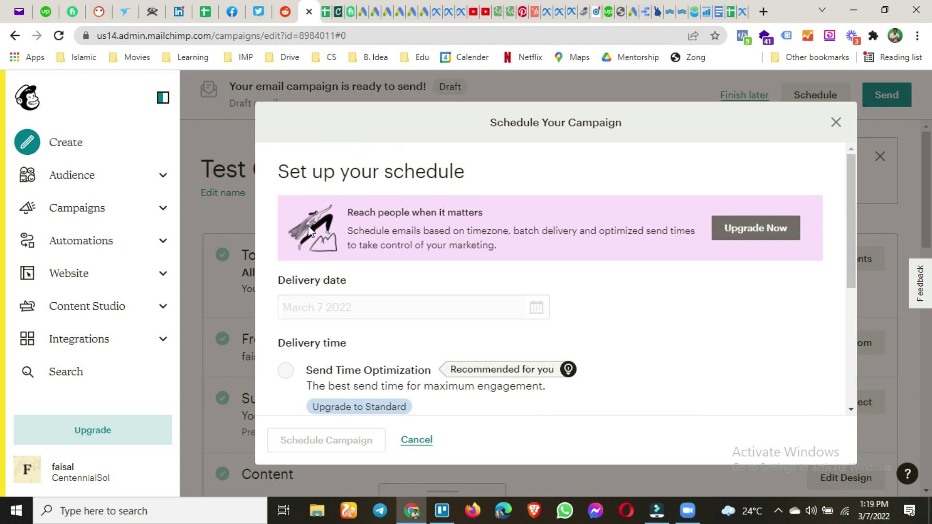
pyautogui.scroll(-3, 309, 230)
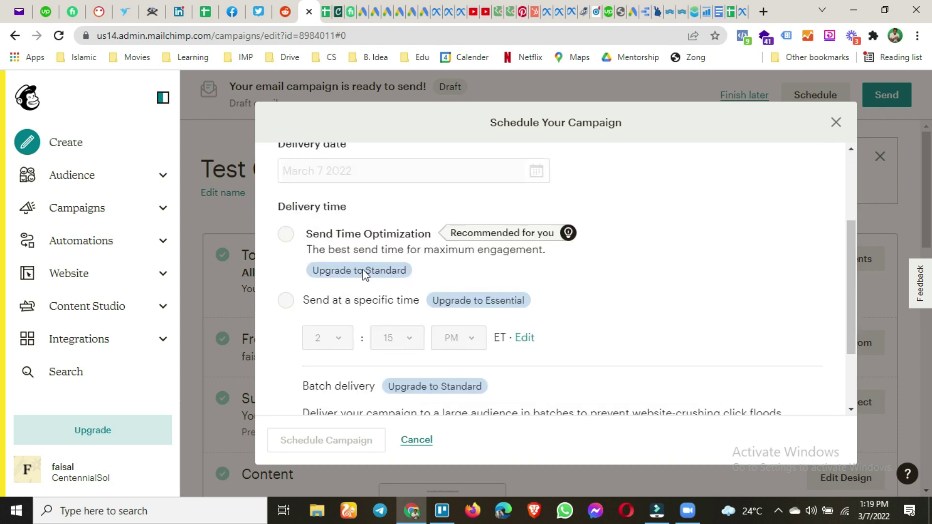
pyautogui.scroll(-2, 363, 270)
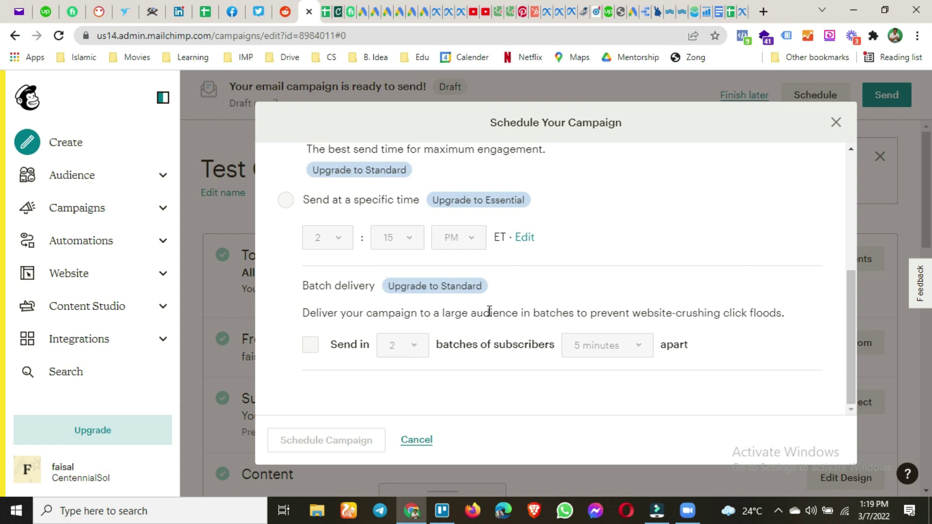
pyautogui.scroll(4, 472, 314)
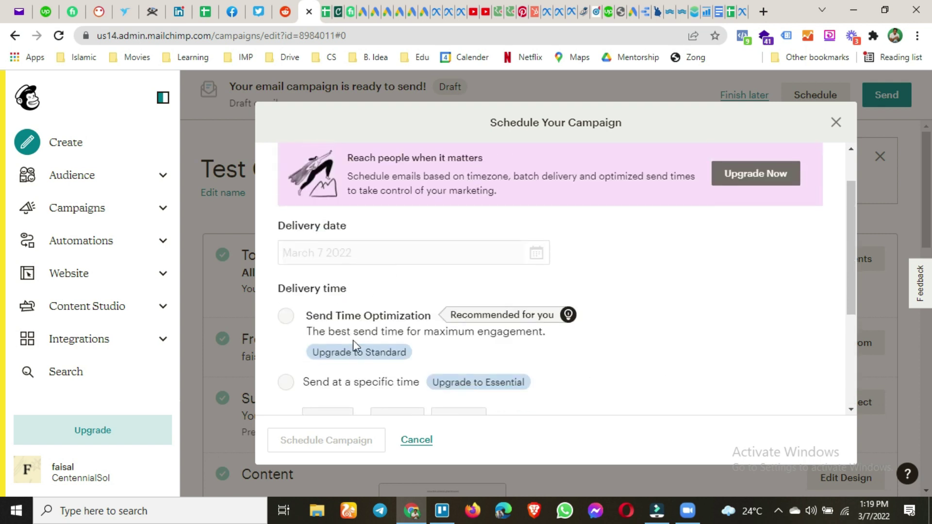
pyautogui.click(342, 352)
pyautogui.scroll(1, 792, 185)
pyautogui.click(835, 125)
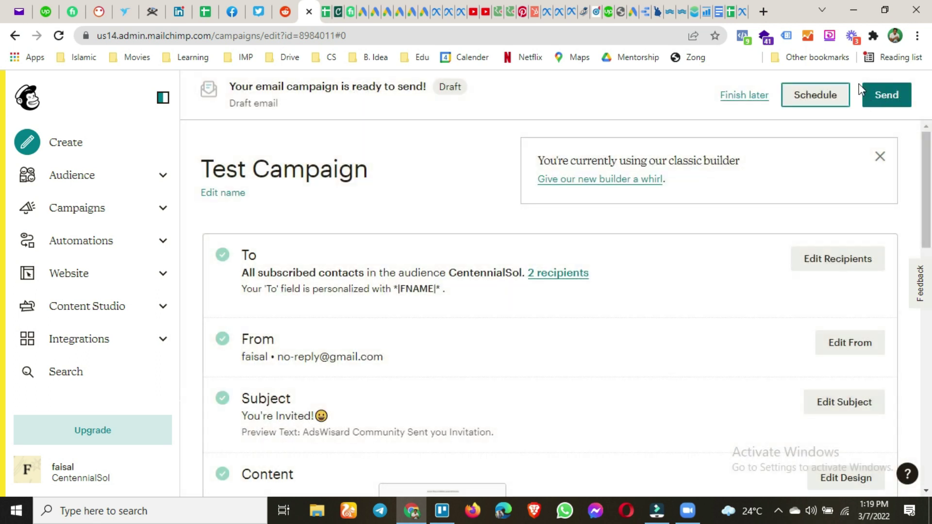